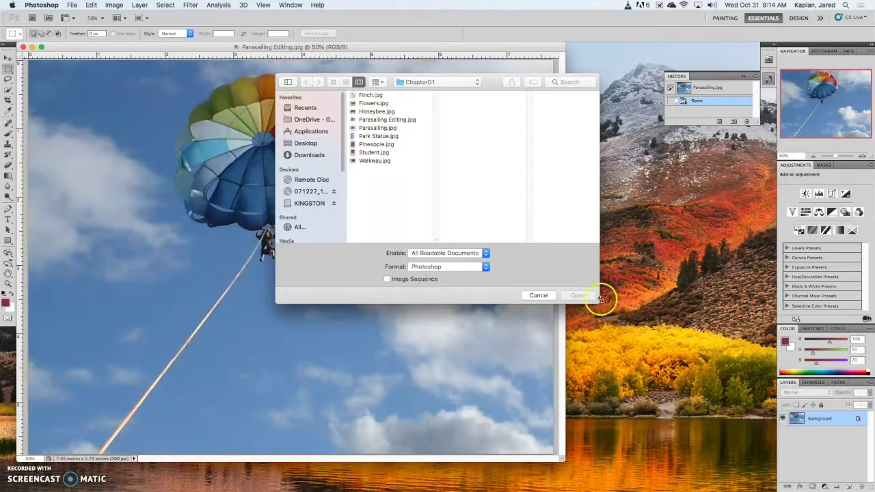
Dismiss the file-open dialog and magnify the image around the parachute's centre to 66.7% with the Zoom tool.
left_click(537, 297)
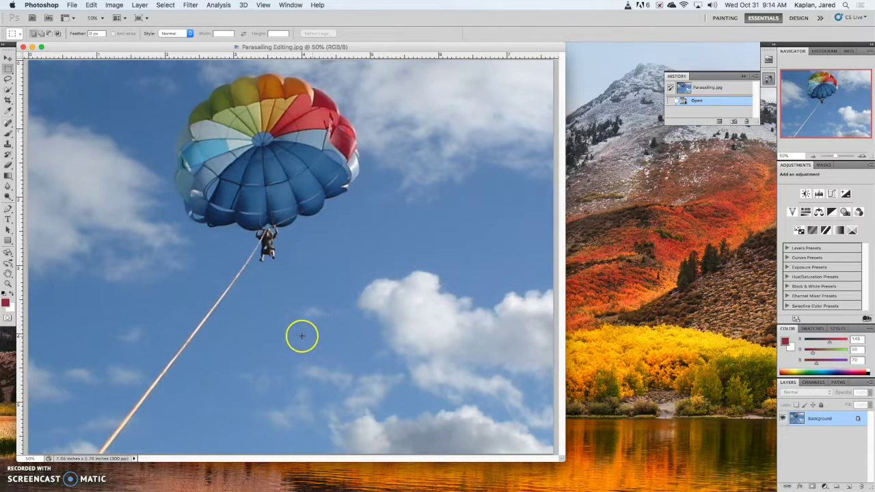
left_click(8, 284)
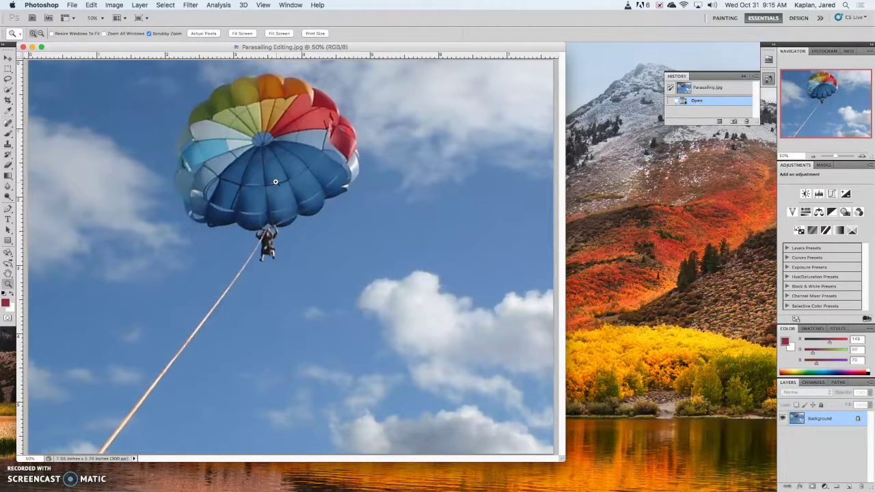
left_click(40, 33)
left_click(33, 34)
left_click(261, 143)
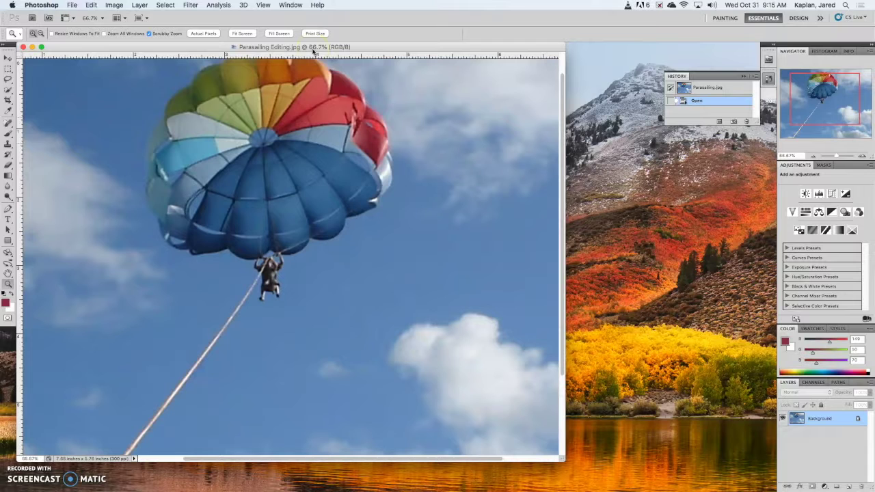
Shift the visible area so the whole parachute is in view, and set the image zoom to 100%.
left_click(793, 155)
left_click(209, 257)
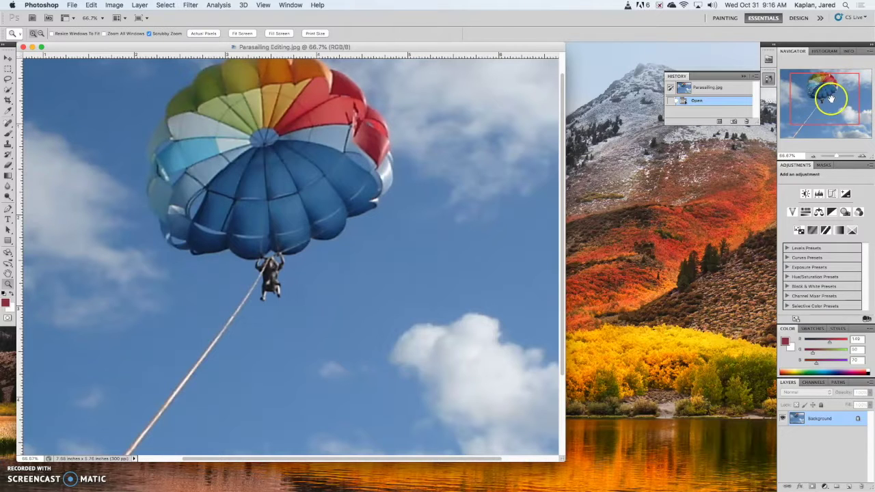
left_click_drag(828, 105, 805, 89)
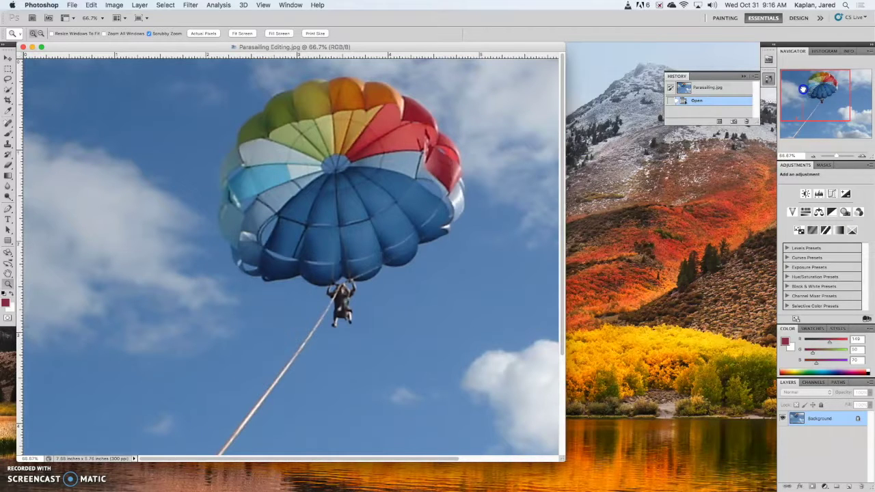
left_click(786, 156)
left_click_drag(799, 156, 778, 155)
type("100")
key("Return")
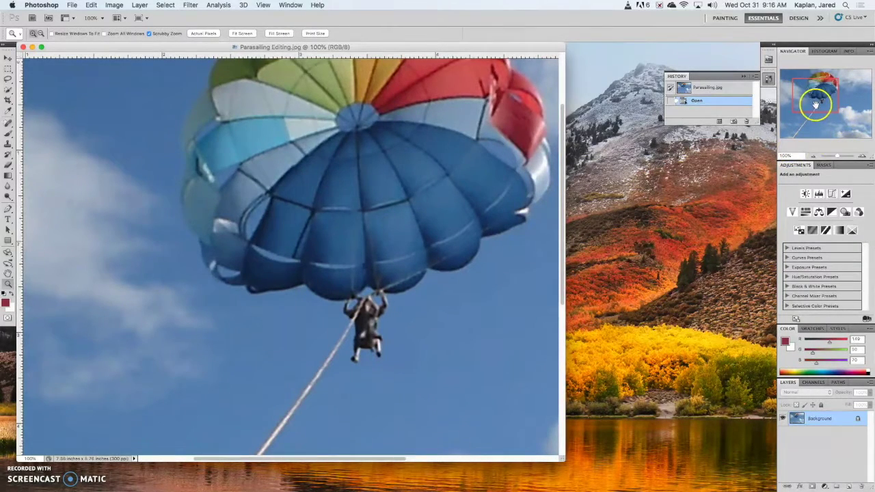
Try the Navigator's stepped zoom and zoom slider, ending with the image at 50%.
left_click(812, 157)
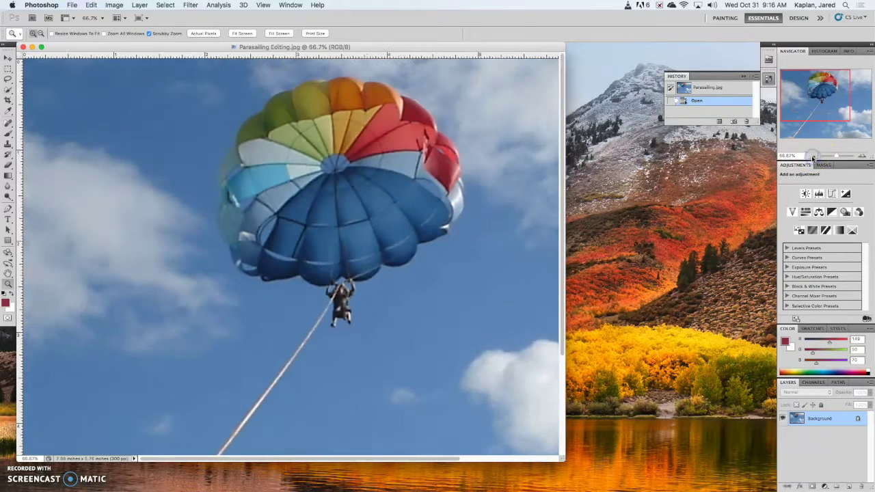
left_click(863, 158)
left_click(838, 158)
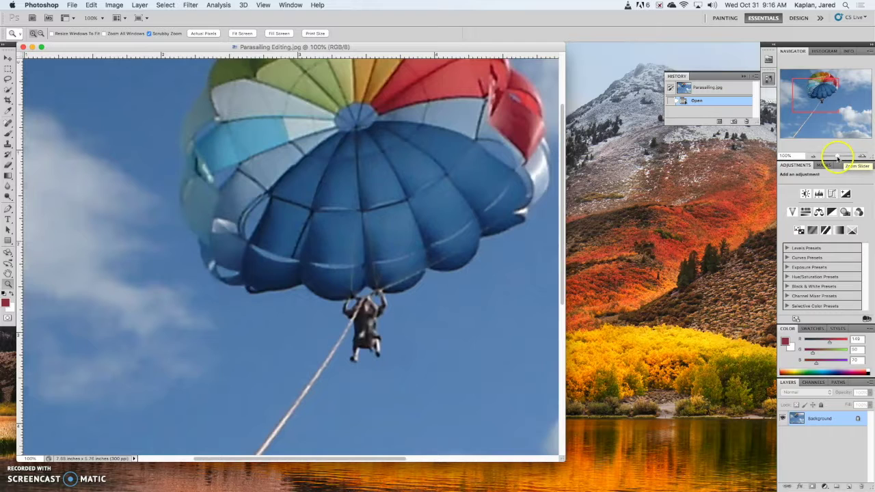
left_click_drag(838, 158, 828, 158)
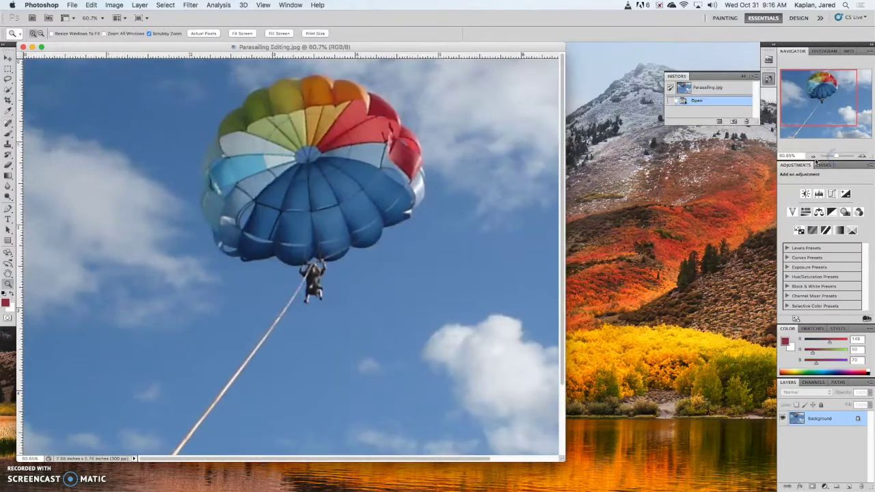
left_click(813, 157)
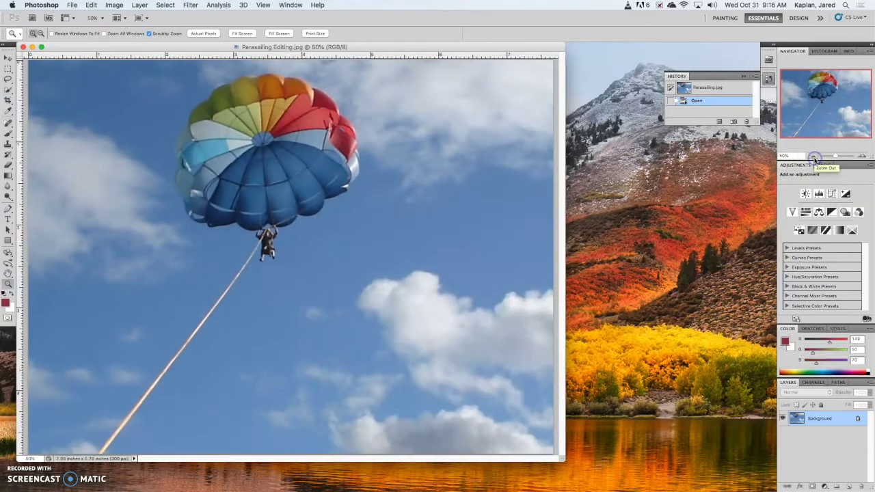
Zoom in to 100% with the Navigator, centre the view on the parachute, and zoom back out to 66.7%.
left_click(861, 158)
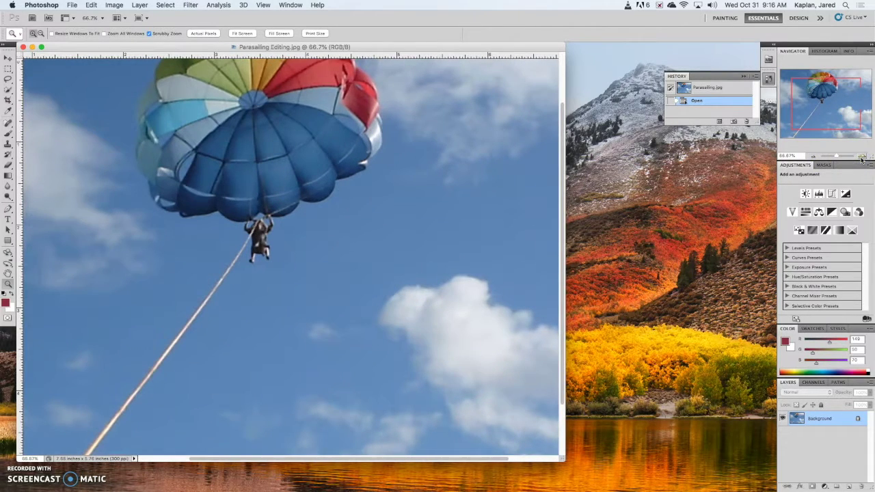
left_click(862, 159)
left_click_drag(829, 115, 821, 105)
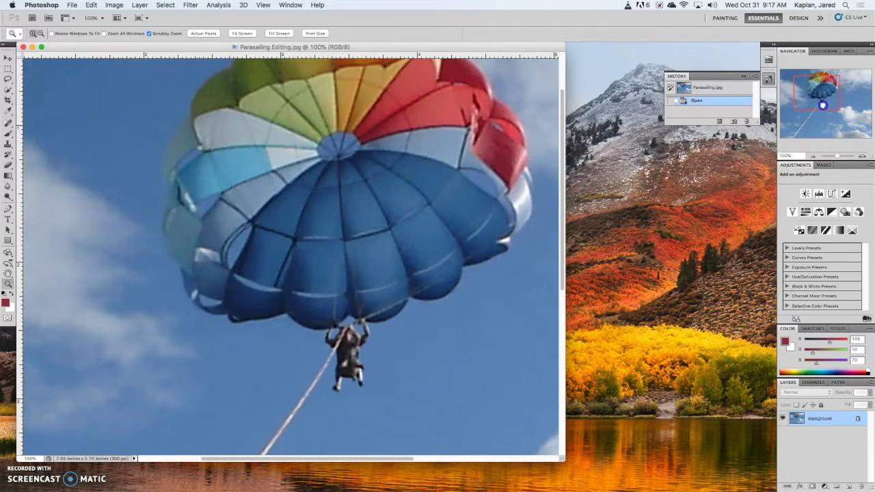
left_click(814, 156)
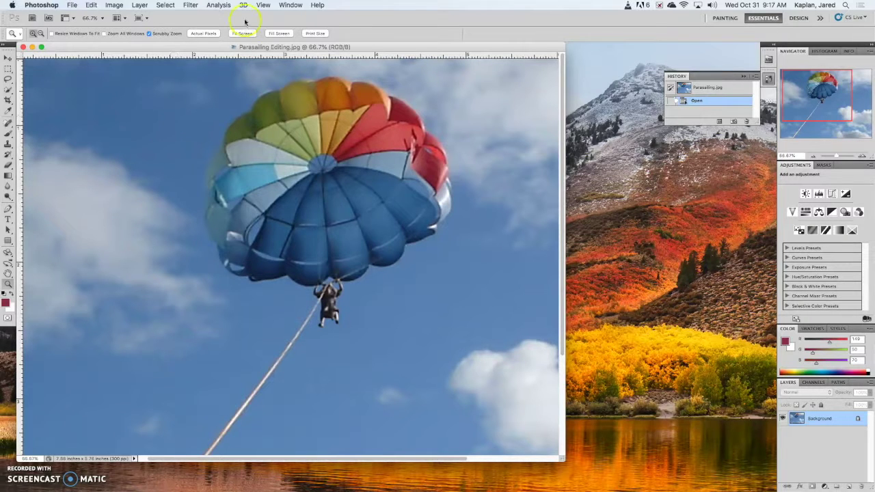
Toggle the image rulers off and back on twice.
left_click(260, 6)
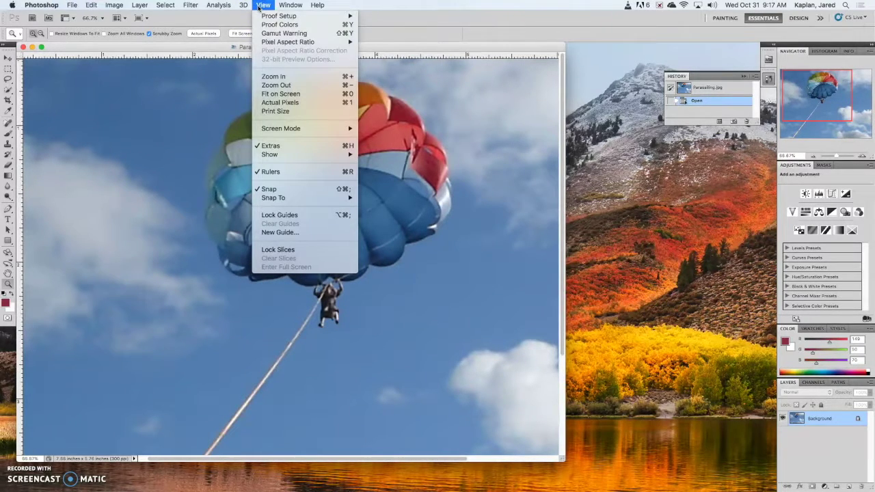
left_click(306, 173)
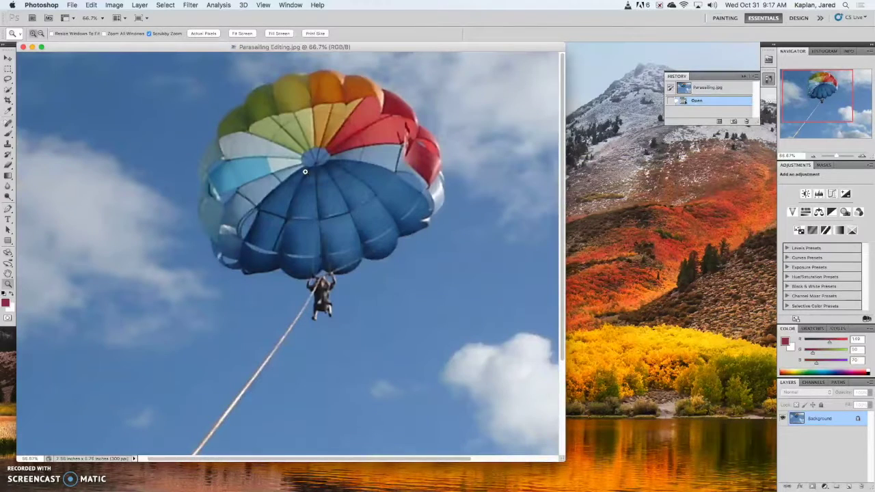
left_click(262, 5)
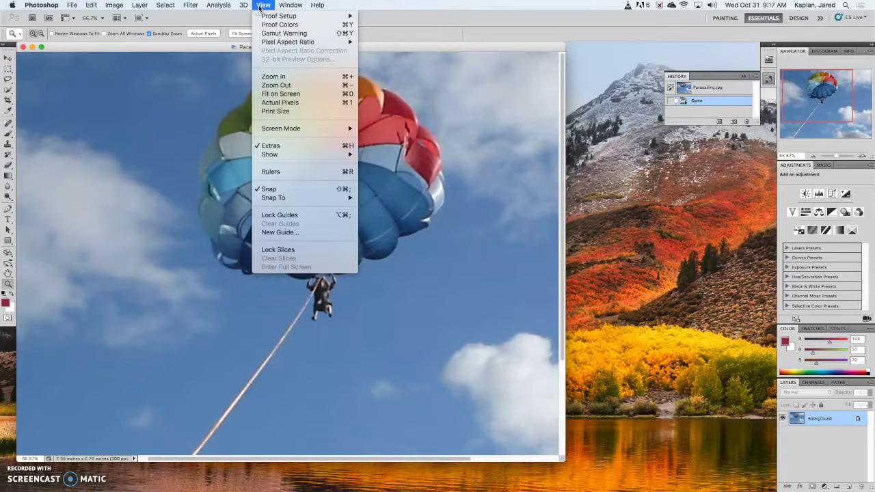
left_click(286, 172)
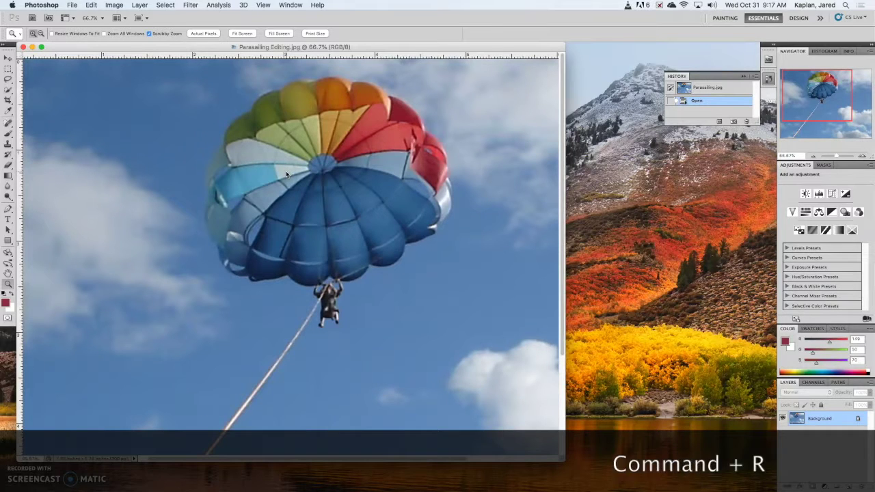
key("super+r")
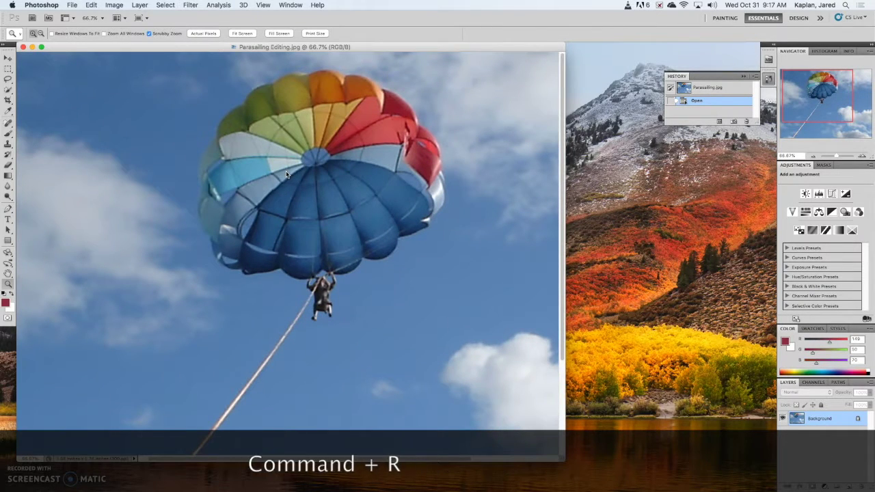
key("super+r")
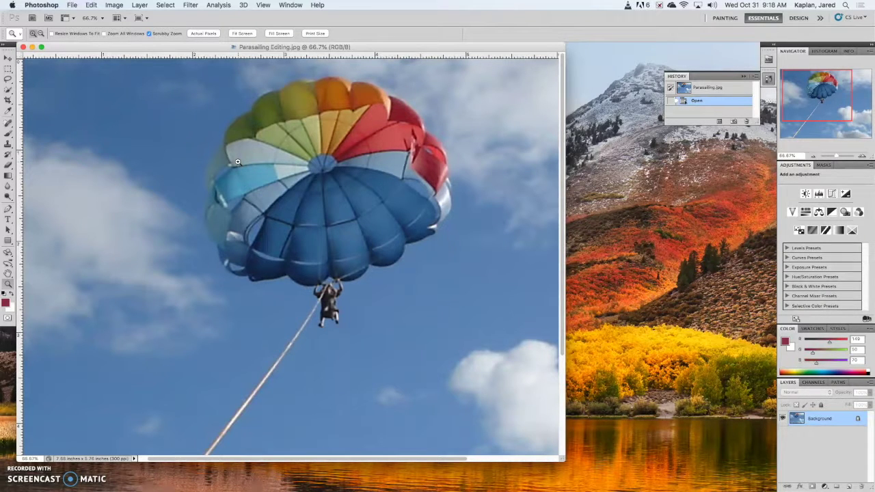
Show the whole image at 50%, activate the Crop tool, and check that the rulers are enabled.
left_click(814, 158)
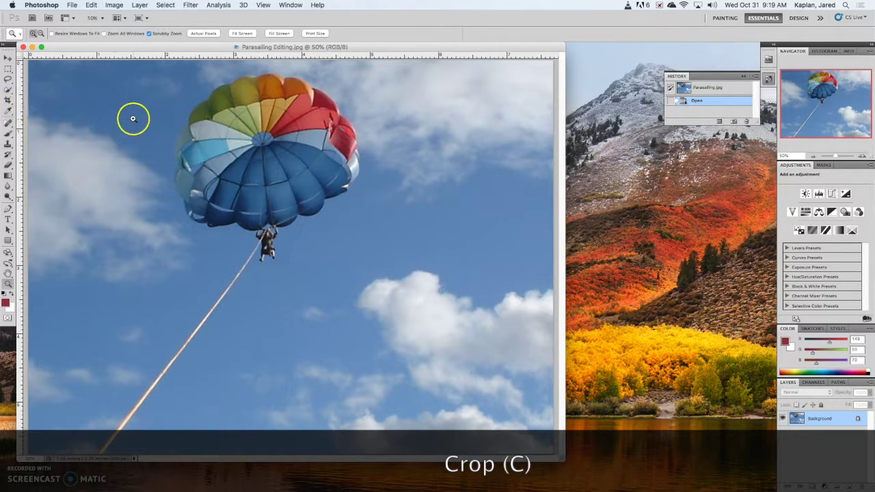
key("c")
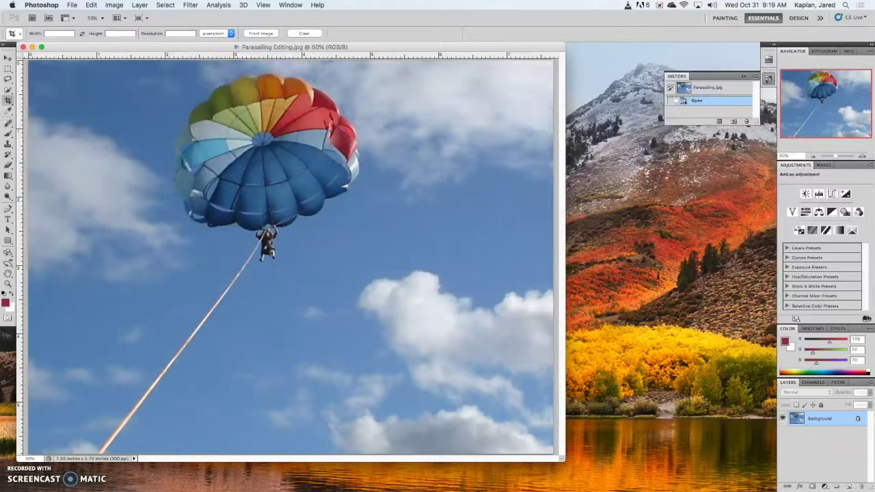
left_click(263, 4)
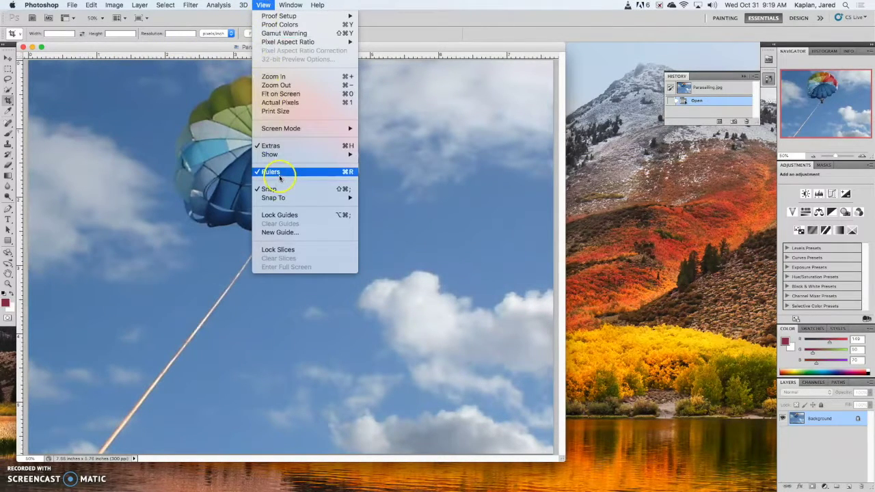
left_click(107, 134)
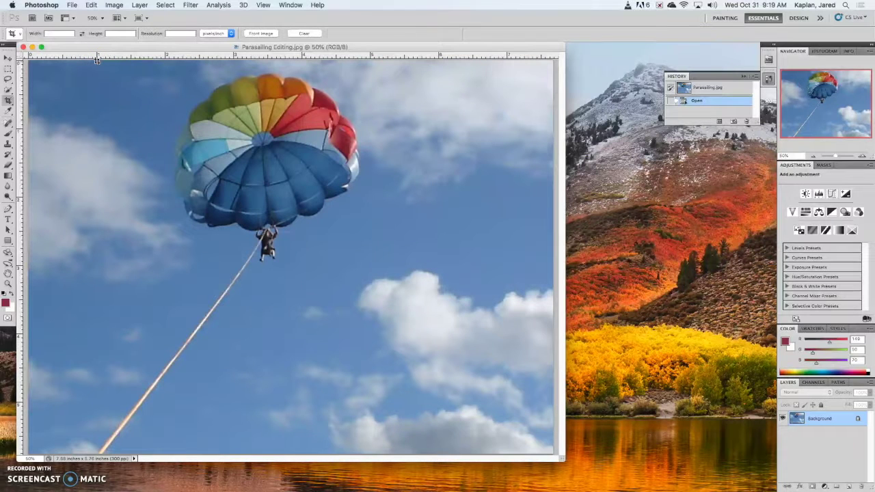
left_click_drag(103, 78, 381, 285)
left_click_drag(380, 285, 379, 283)
left_click_drag(379, 283, 379, 283)
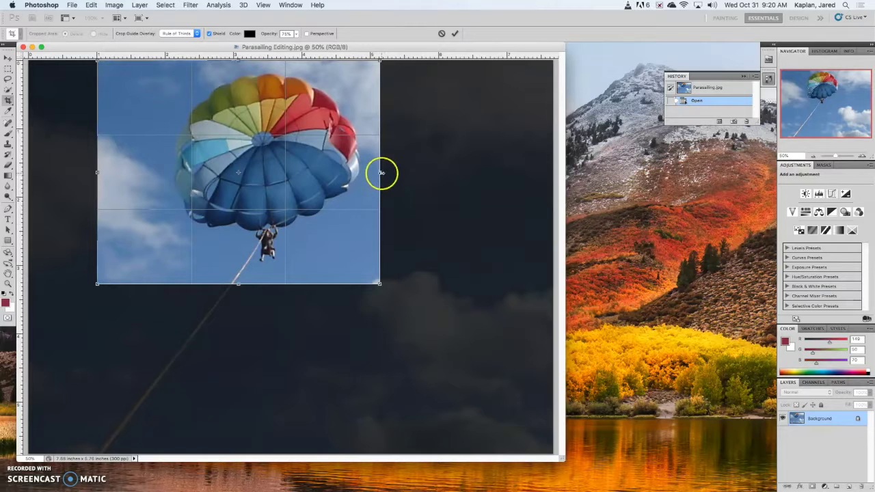
left_click_drag(380, 172, 377, 173)
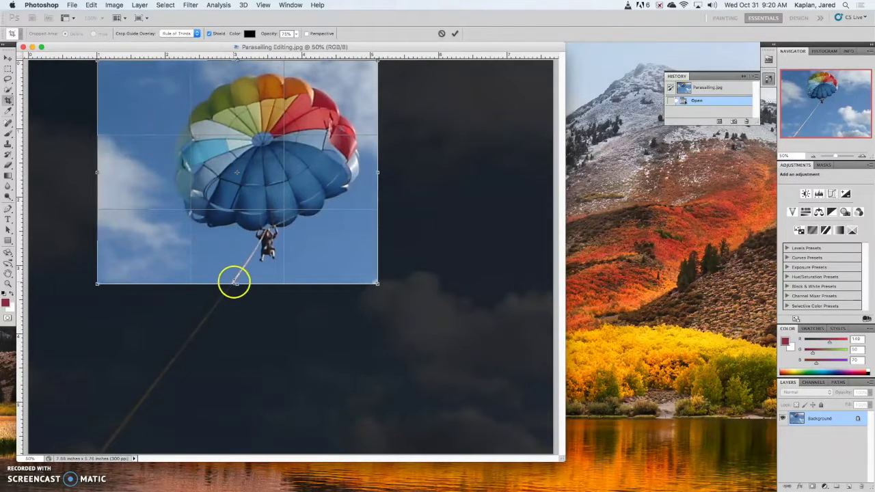
left_click_drag(233, 289, 237, 280)
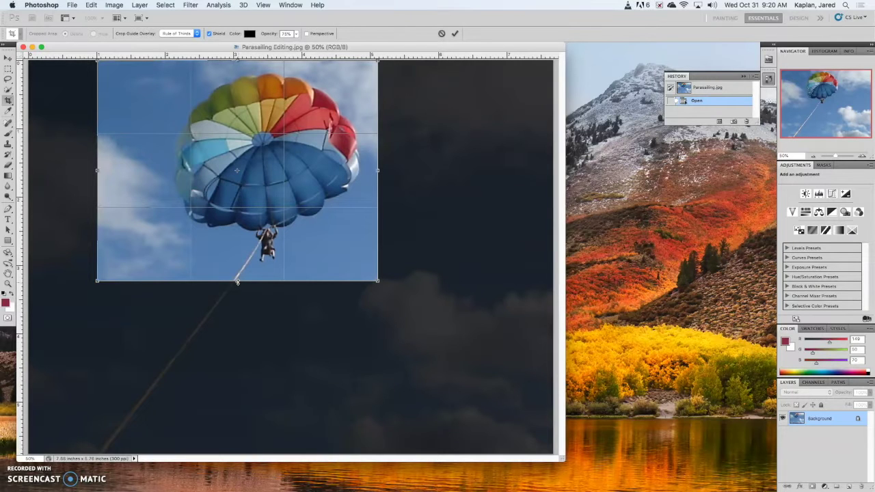
key("Escape")
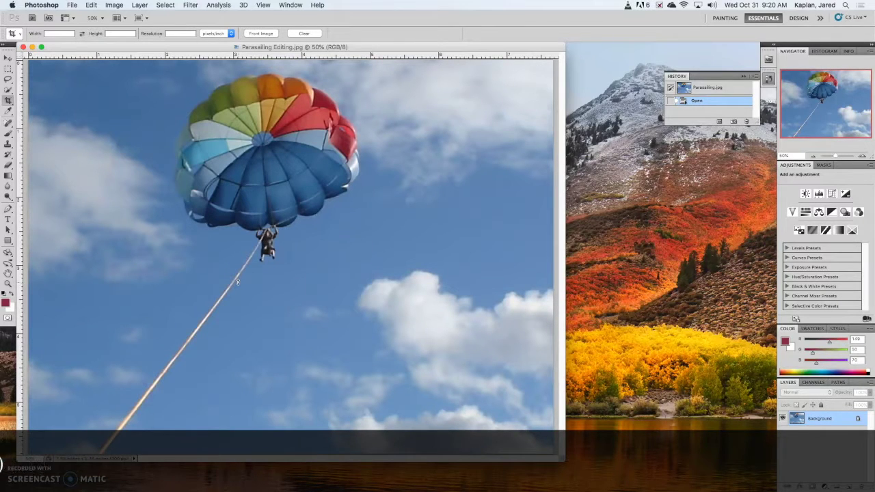
Crop the image around the parachute and parasailer, to an area about 4.15 by 3.24 inches starting at the upper edge.
left_click(15, 34)
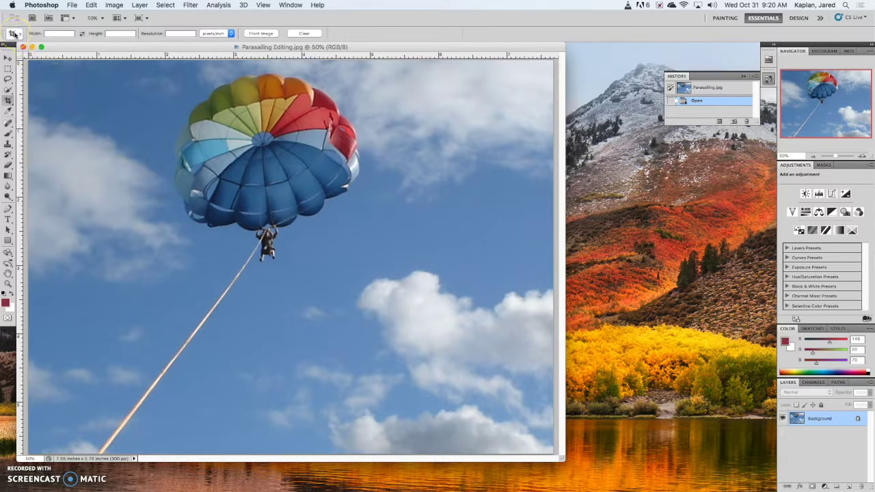
left_click_drag(96, 65, 393, 286)
left_click_drag(244, 65, 244, 60)
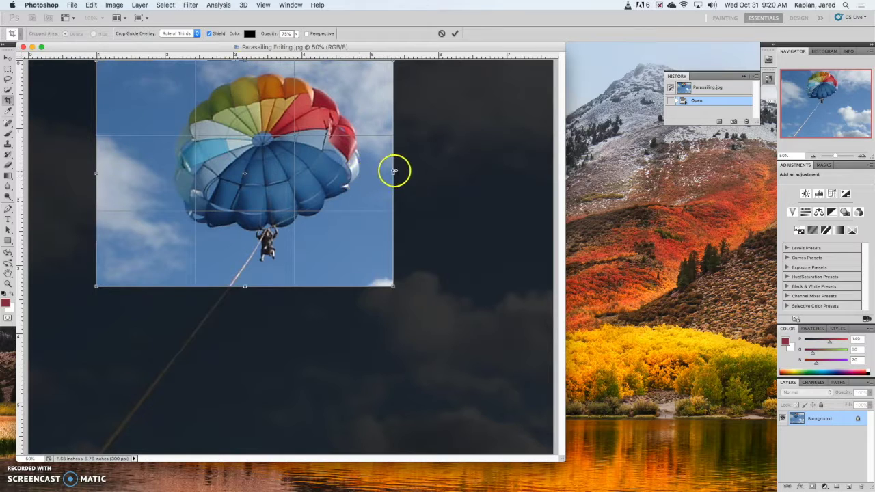
left_click_drag(391, 174, 379, 174)
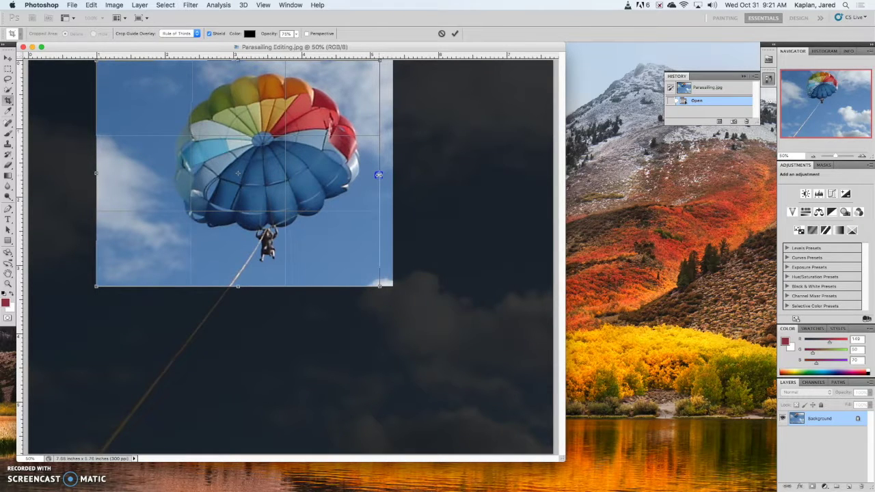
left_click_drag(238, 287, 241, 281)
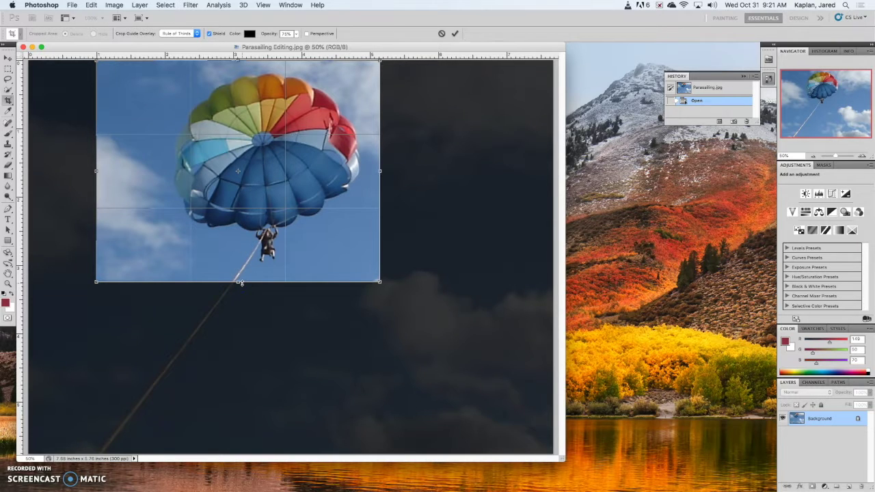
key("Return")
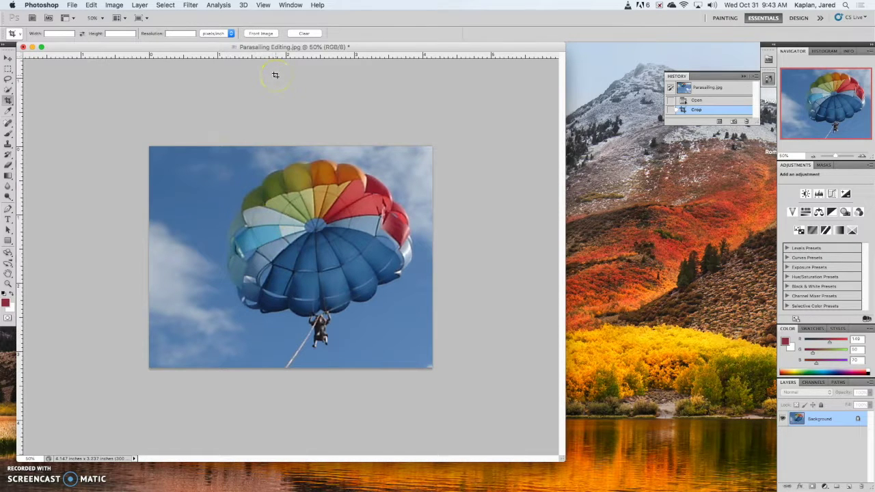
Start saving the cropped image with the Save As command.
left_click(72, 5)
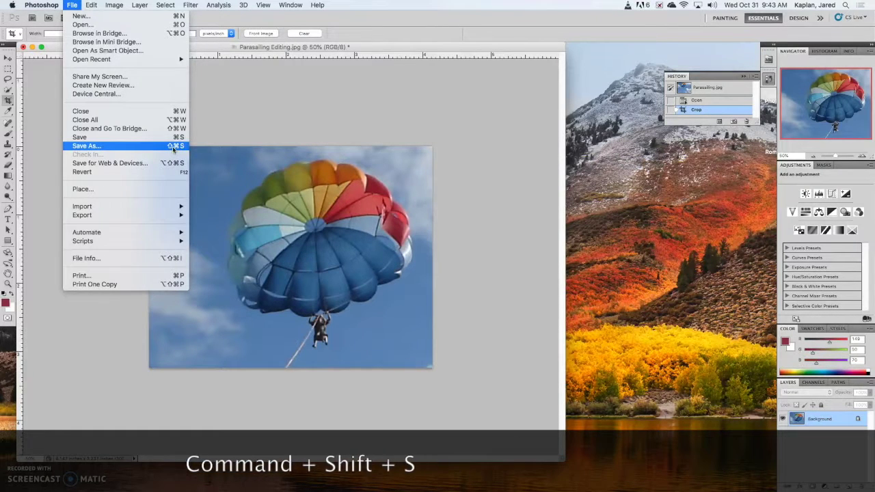
left_click(180, 147)
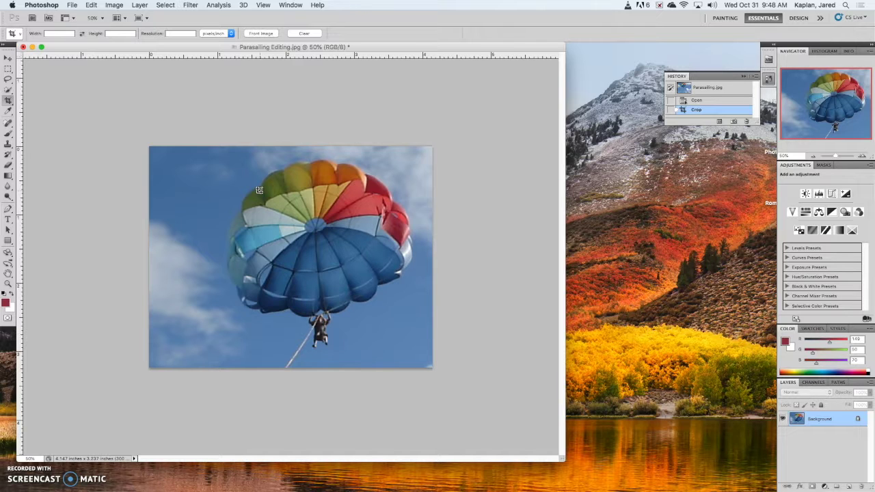
Step backward to undo the crop, and step forward to restore it.
left_click(91, 5)
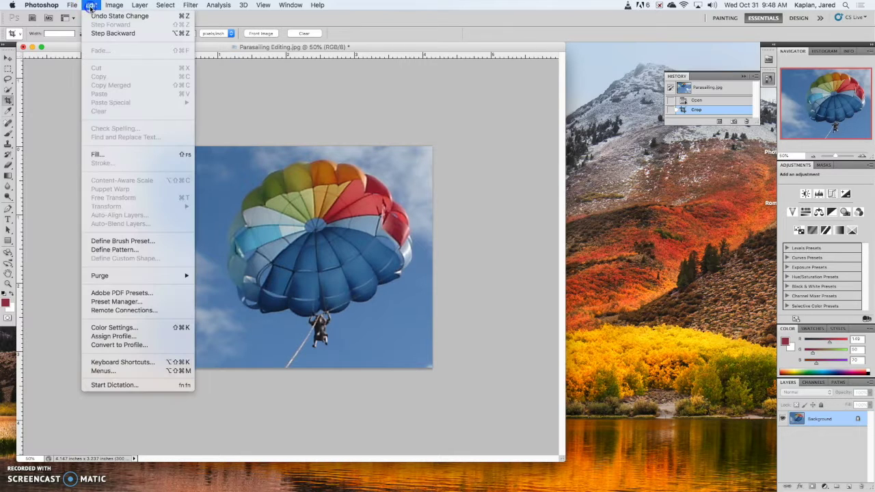
left_click(94, 37)
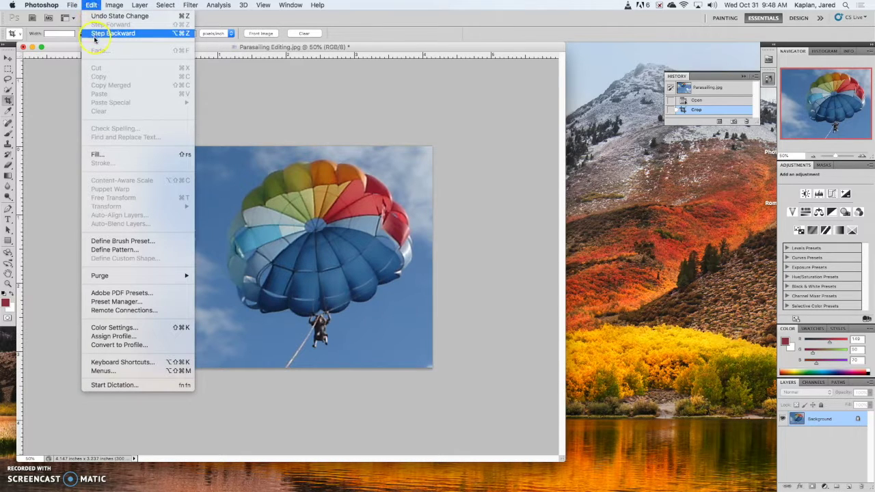
left_click(97, 38)
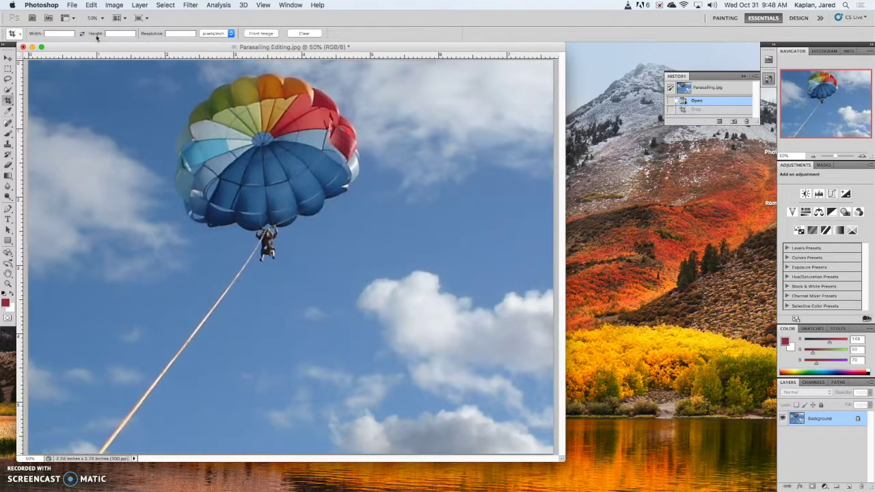
left_click(92, 4)
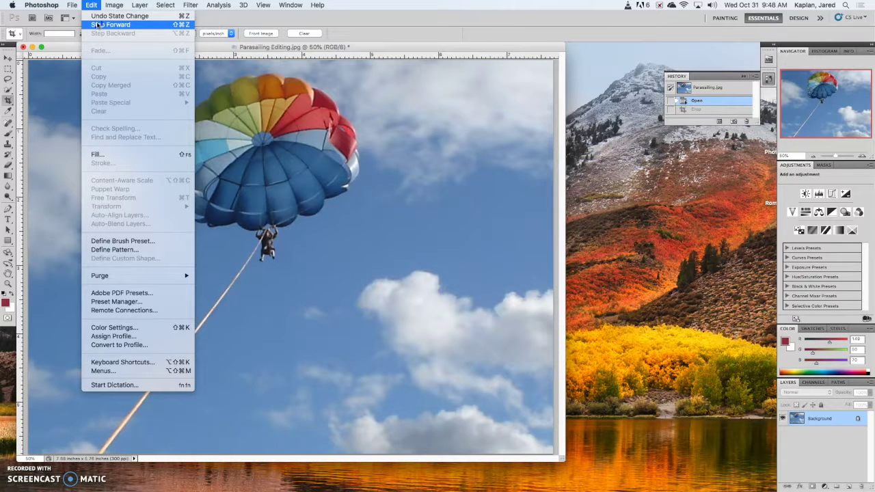
left_click(96, 25)
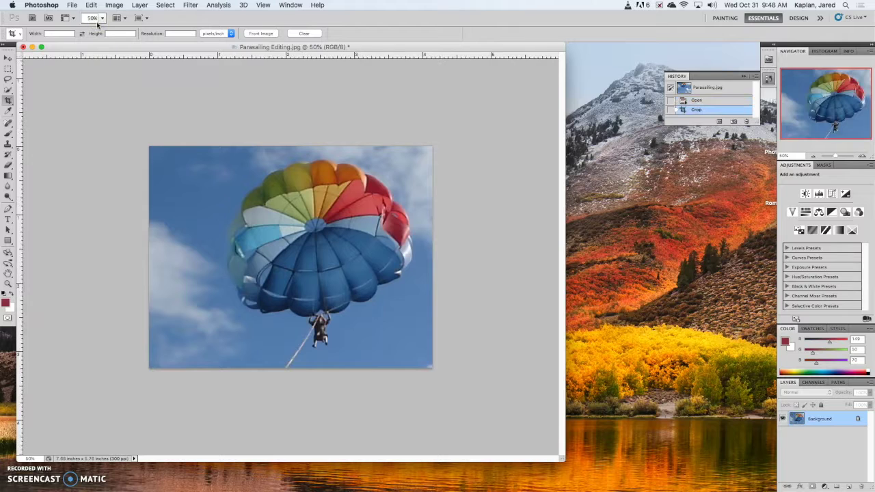
Undo the crop again with Step Backward, and bring it back by undoing that last state change.
left_click(92, 5)
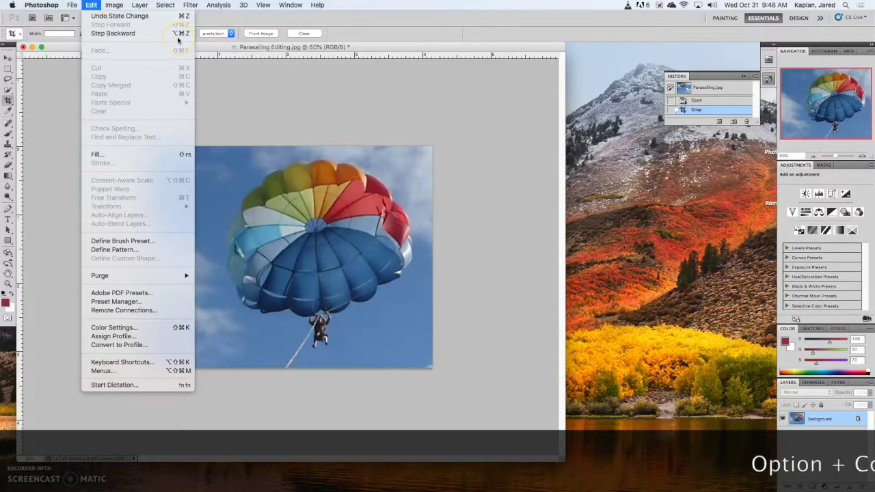
left_click(239, 124)
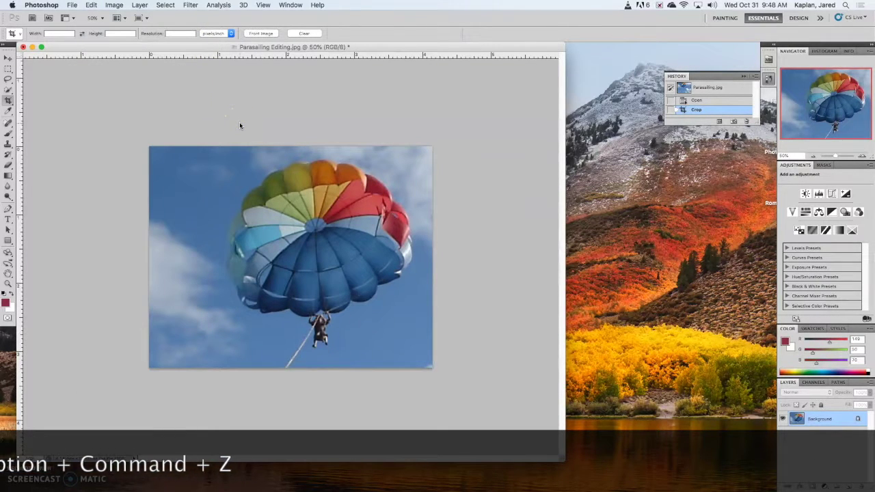
key("alt+super+z")
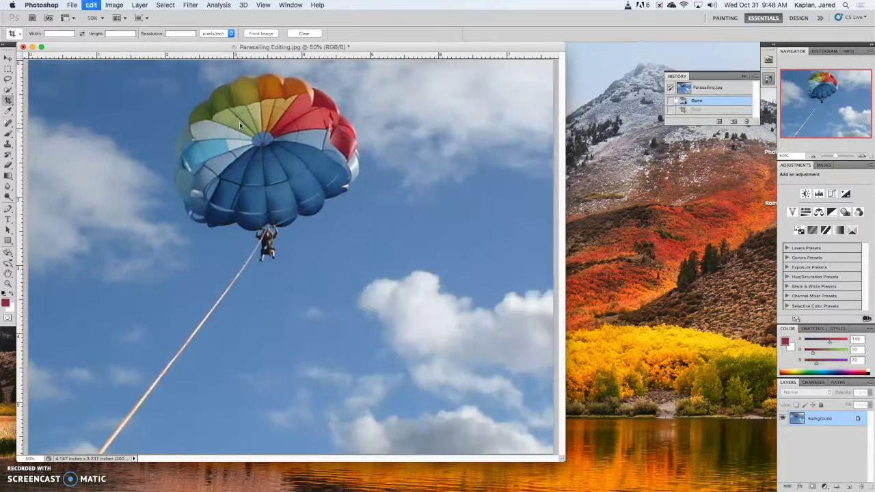
left_click(182, 79)
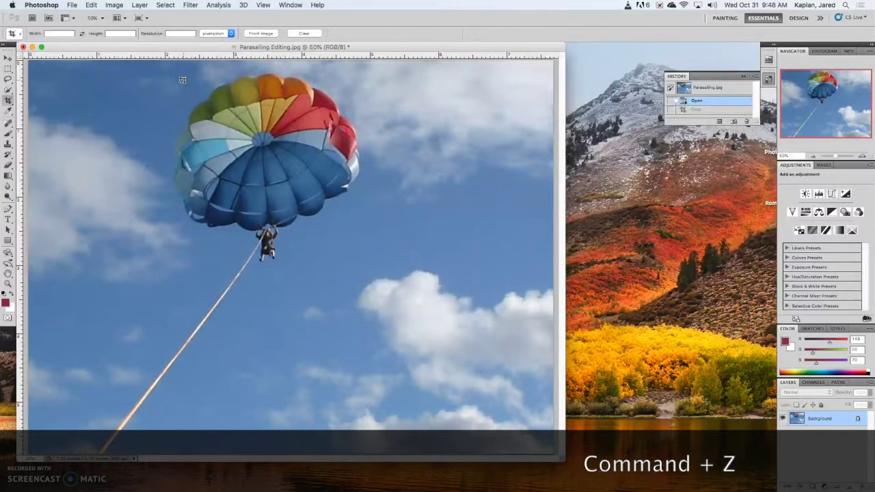
key("super+z")
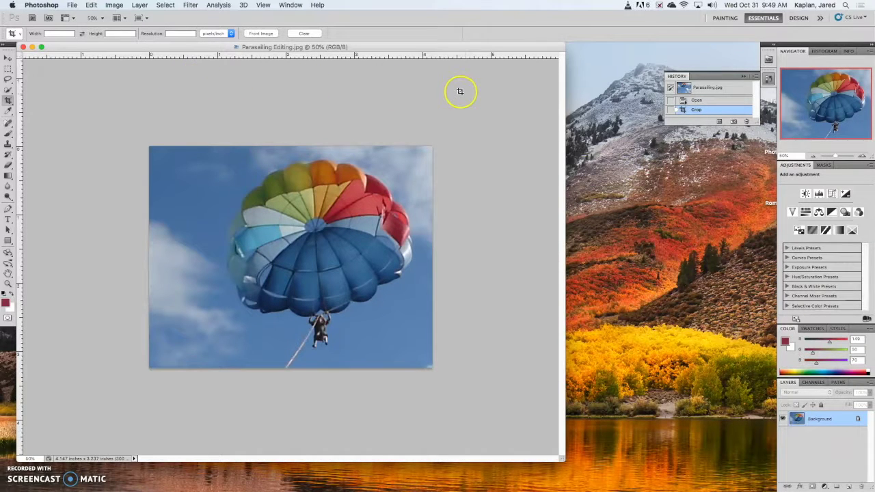
Revert the image to the Open state in the history, and return to the Crop state.
left_click(697, 101)
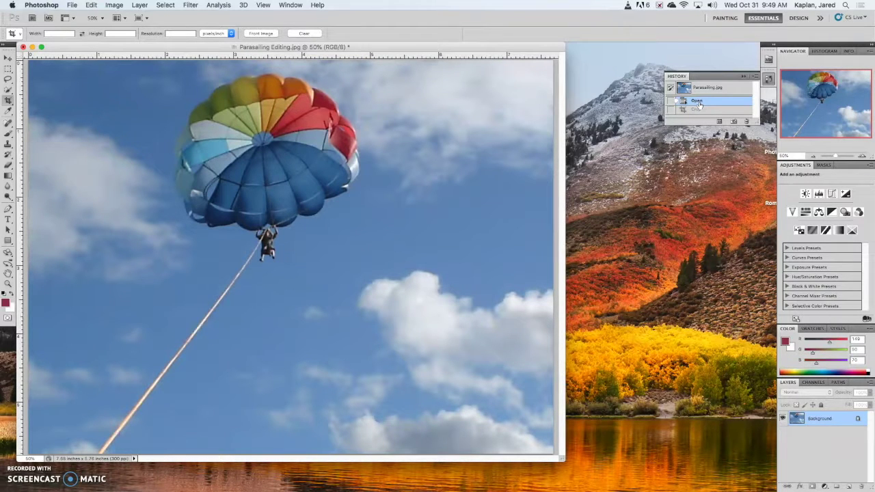
left_click(697, 108)
left_click(696, 111)
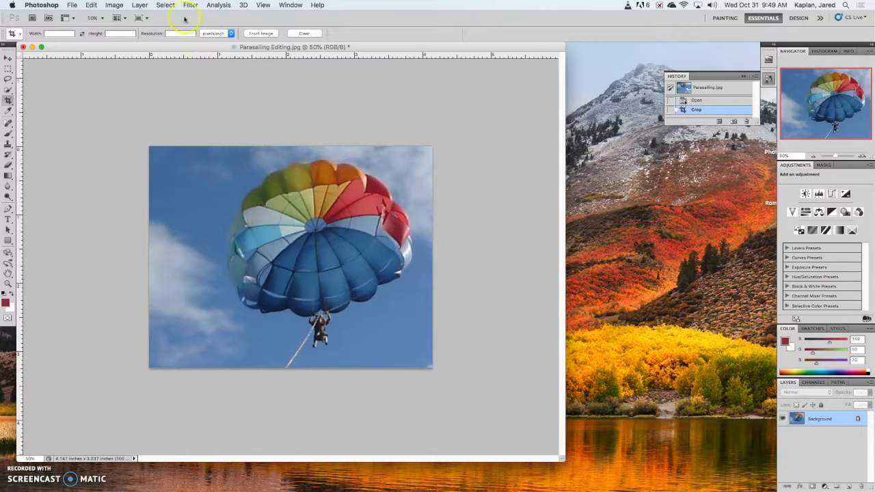
Select the entire canvas of the cropped parachute image.
left_click(165, 5)
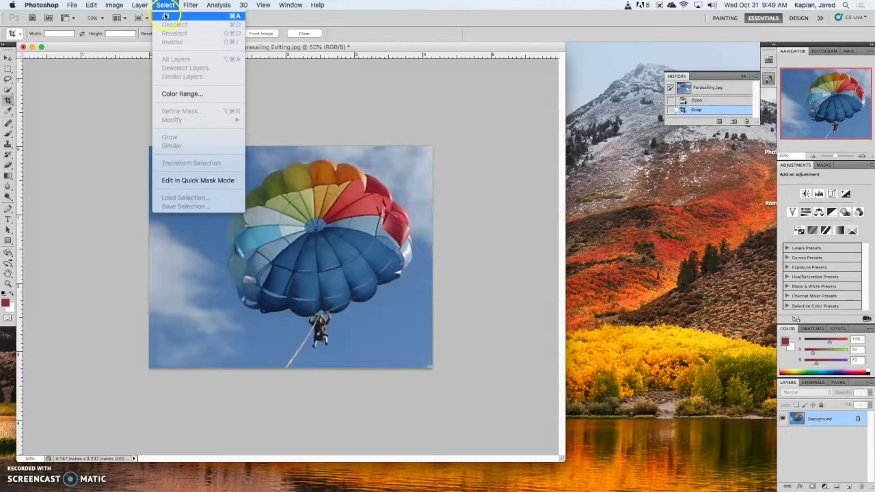
left_click(232, 16)
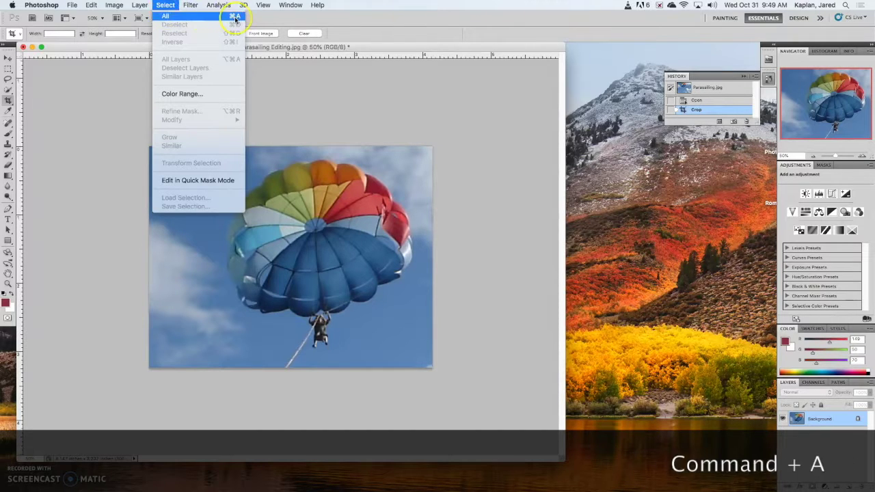
left_click(234, 18)
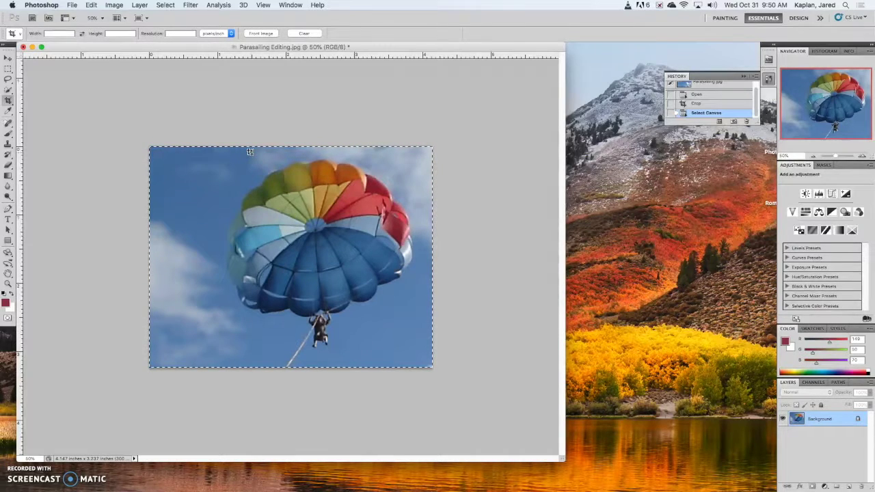
left_click(257, 148)
Turn the canvas selection into a border selection with a width of 100 pixels.
left_click(167, 6)
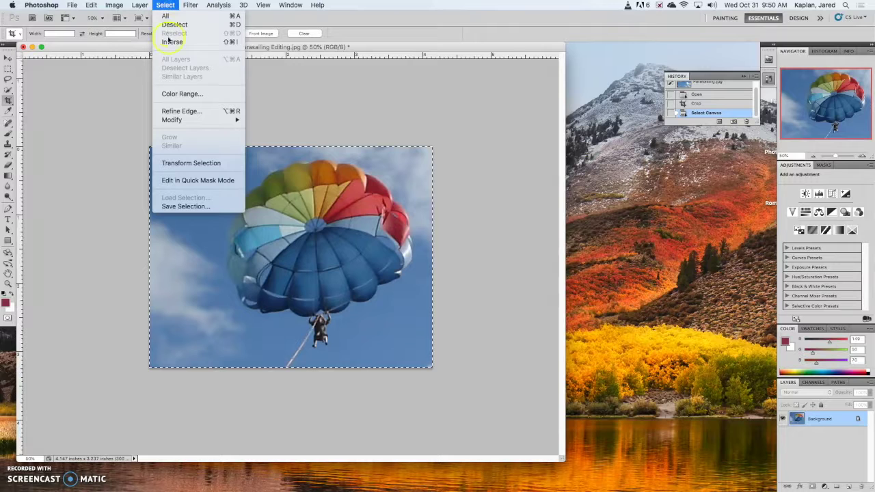
mouse_move(182, 119)
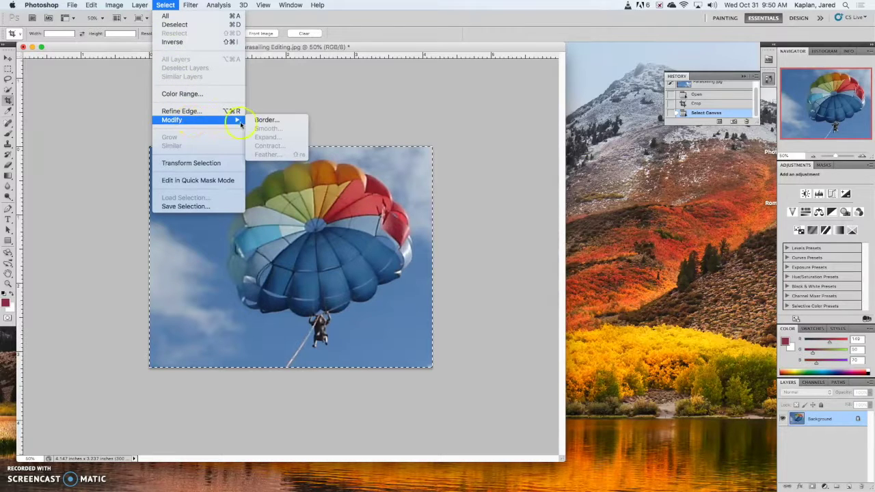
left_click(263, 121)
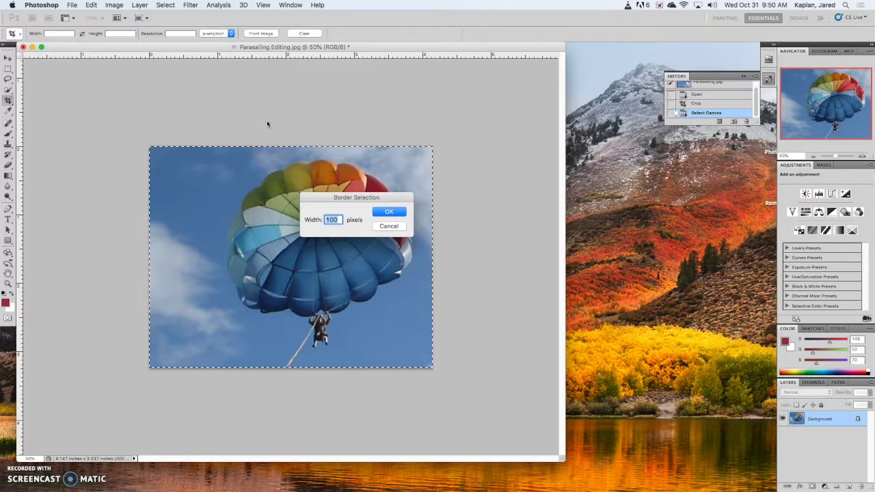
left_click(401, 213)
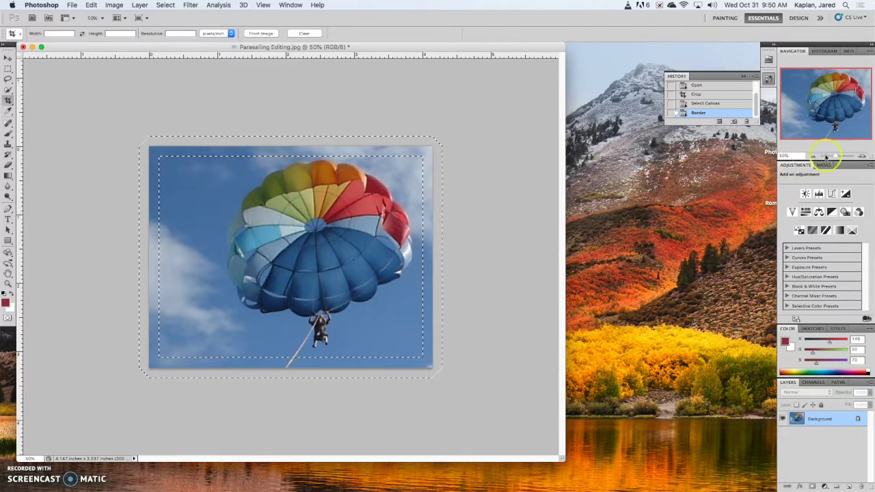
Examine the parachute's individual pixels at up to 3200%, including the edge between the light and dark blue panels at 1600%.
left_click(864, 157)
left_click(864, 157)
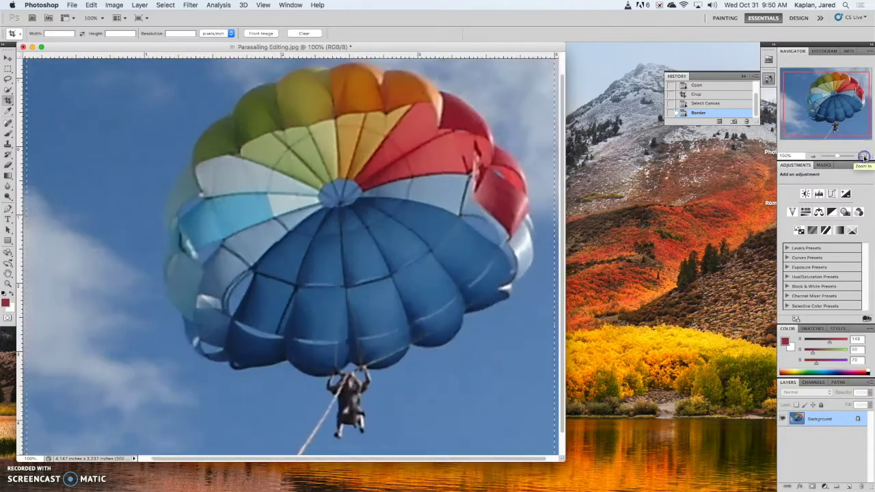
left_click(864, 157)
left_click(864, 157)
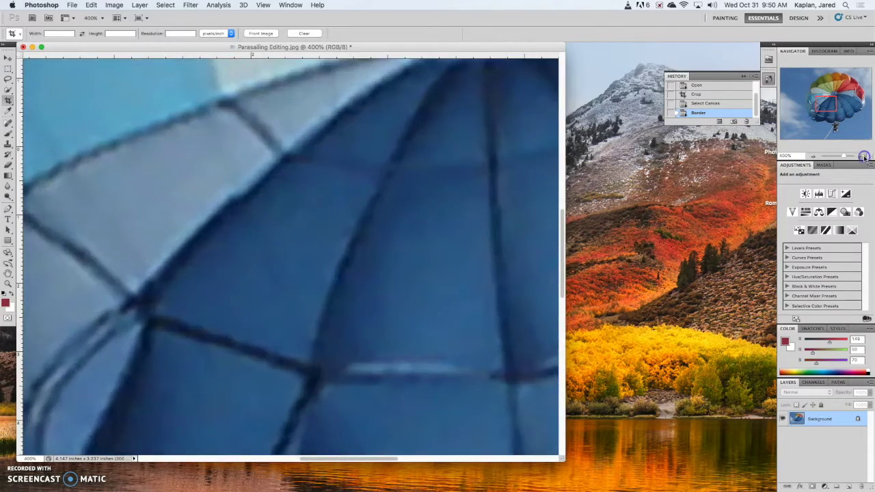
left_click(864, 157)
left_click(864, 157)
left_click(863, 157)
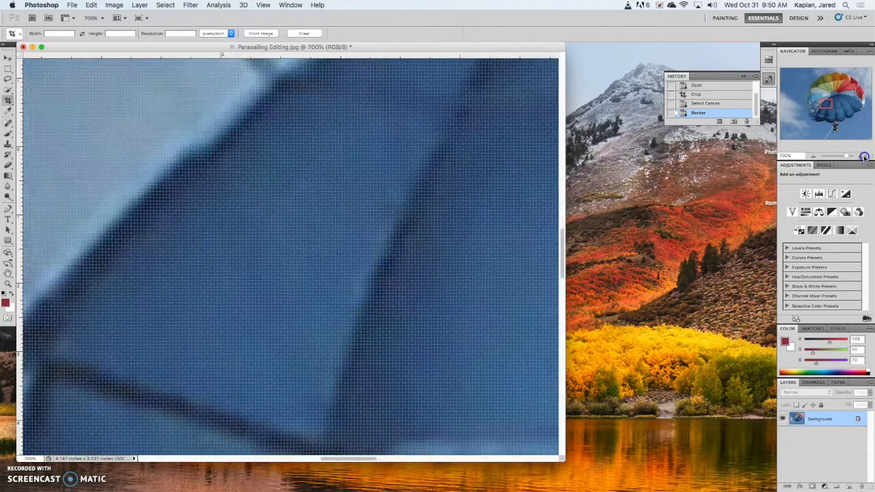
left_click(864, 157)
left_click(864, 157)
left_click(864, 157)
left_click(864, 158)
left_click(864, 157)
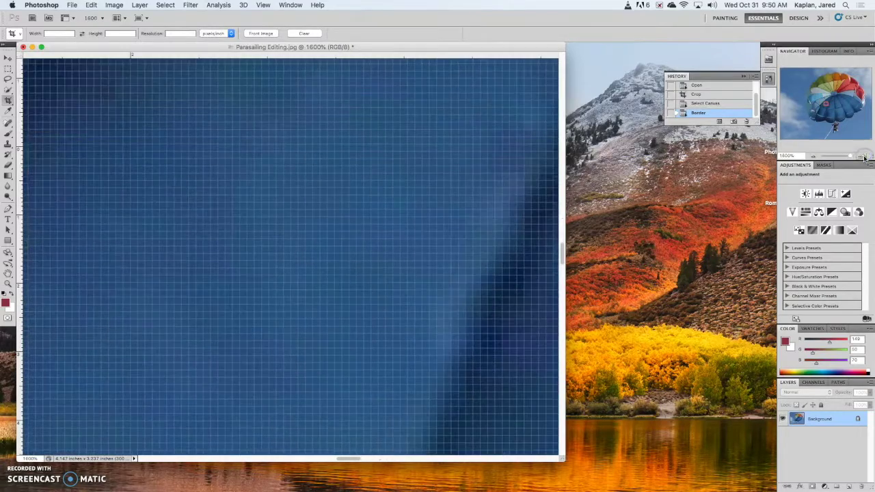
left_click(864, 157)
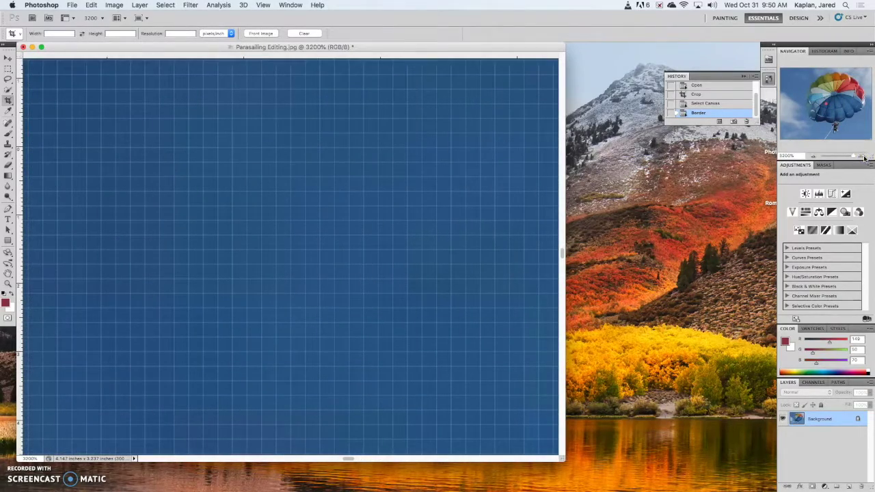
left_click(814, 156)
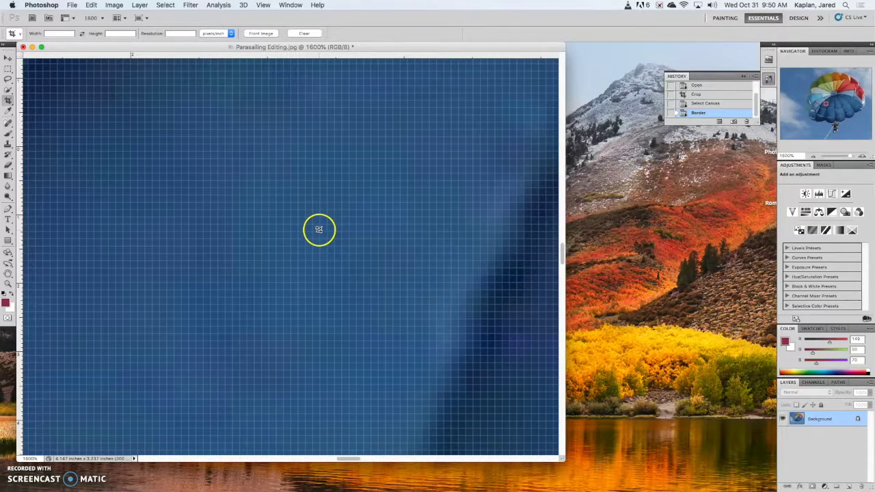
left_click_drag(825, 104, 823, 102)
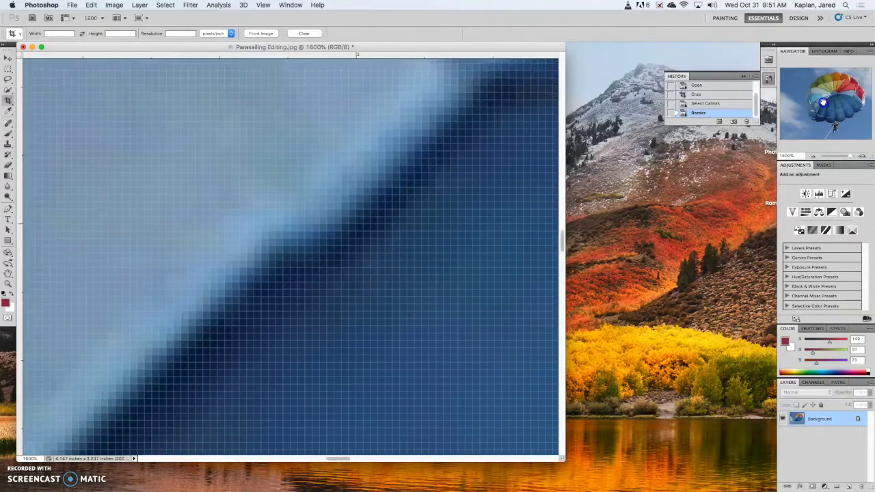
Show the whole image with its border selection at 66.67%.
left_click(811, 157)
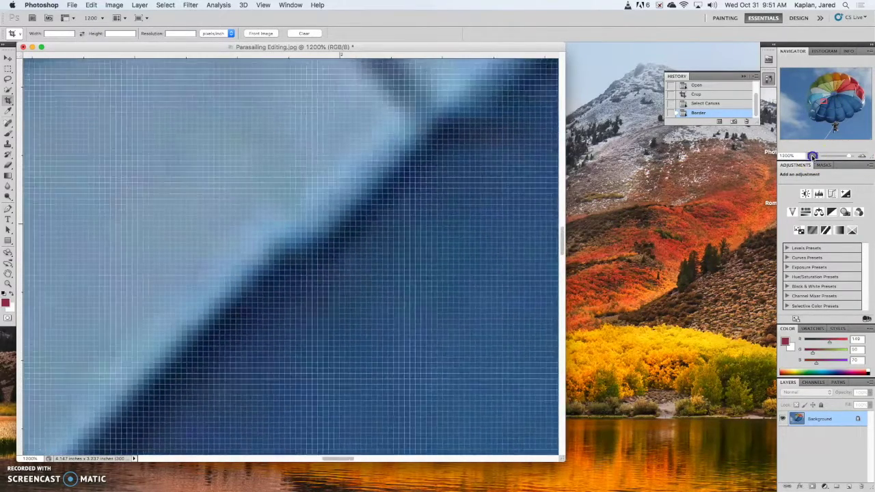
left_click(811, 156)
left_click(812, 156)
left_click(812, 157)
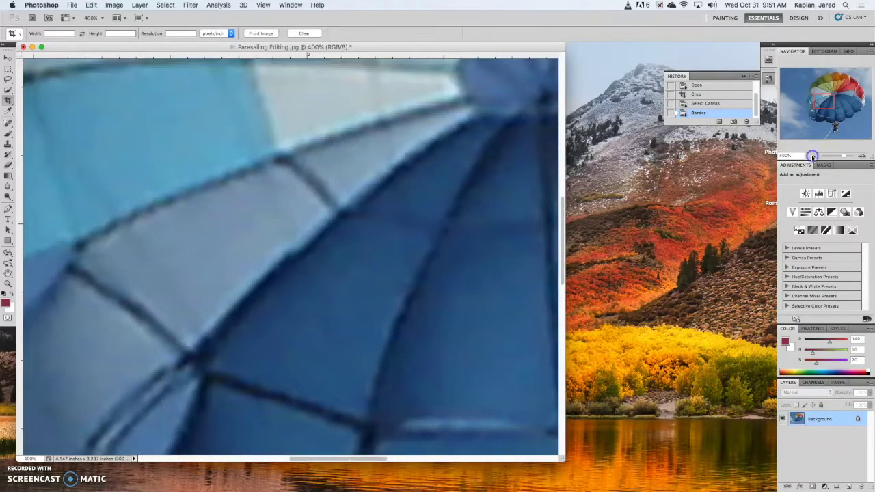
left_click(812, 156)
left_click(812, 156)
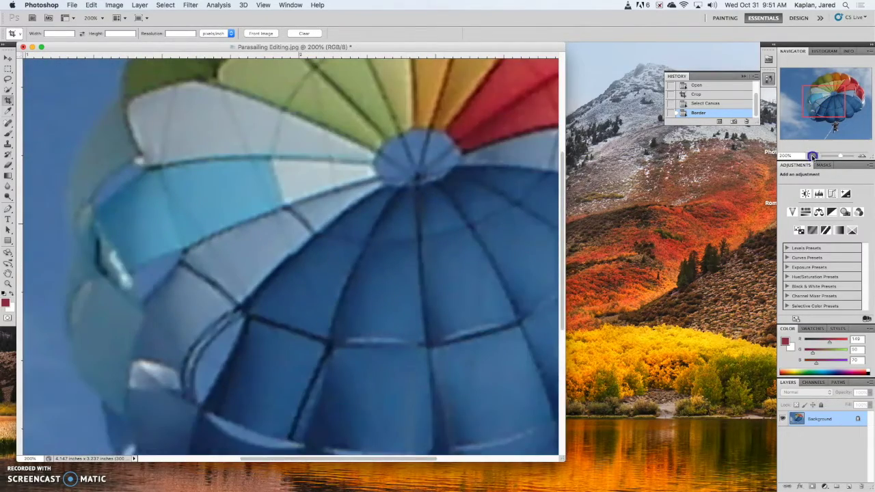
left_click(812, 156)
left_click(812, 156)
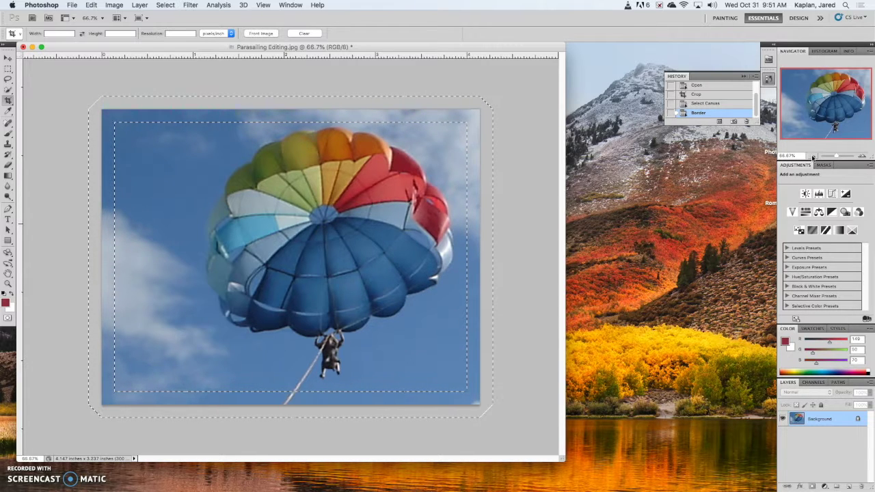
Smooth the corners of the border selection around the image with the Smooth command.
left_click(327, 149)
left_click(164, 5)
left_click(165, 14)
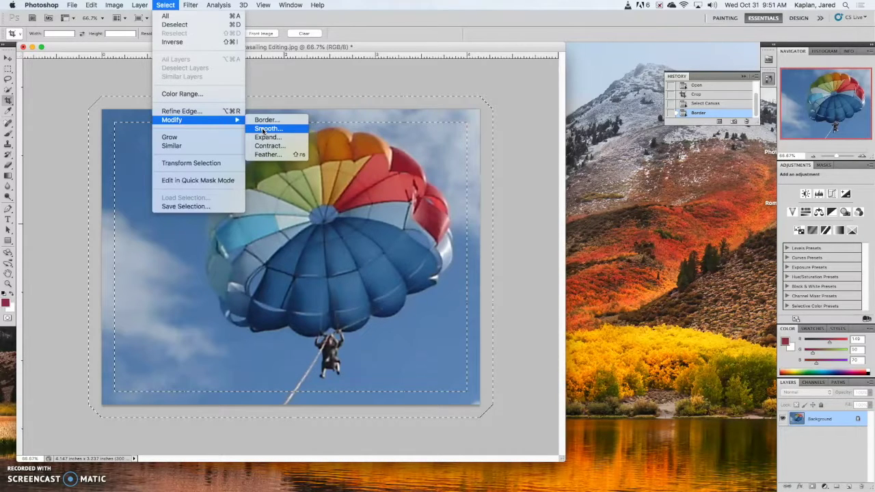
left_click(263, 129)
left_click(355, 222)
left_click(412, 215)
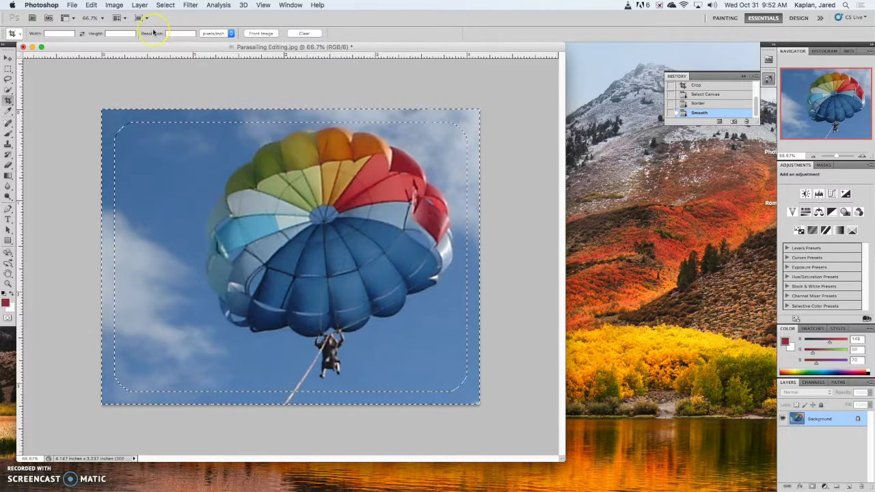
Start the Fill command for the smoothed border selection and use White as the fill contents.
left_click(92, 5)
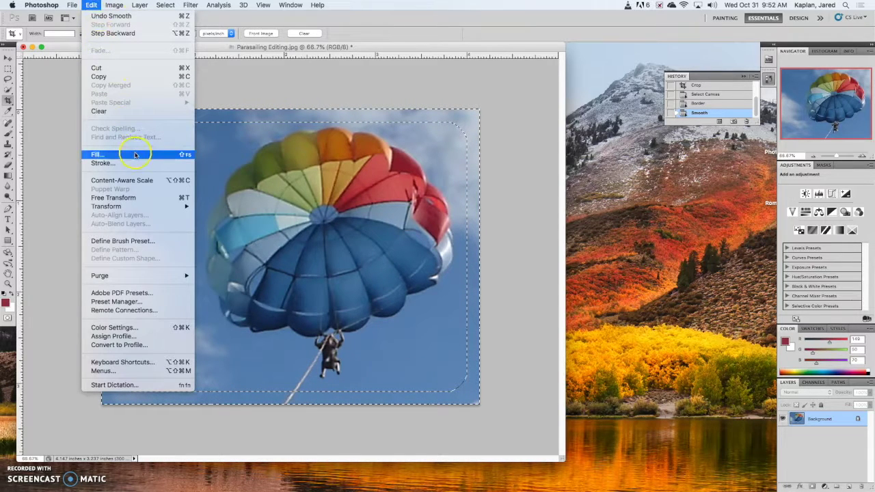
left_click(184, 157)
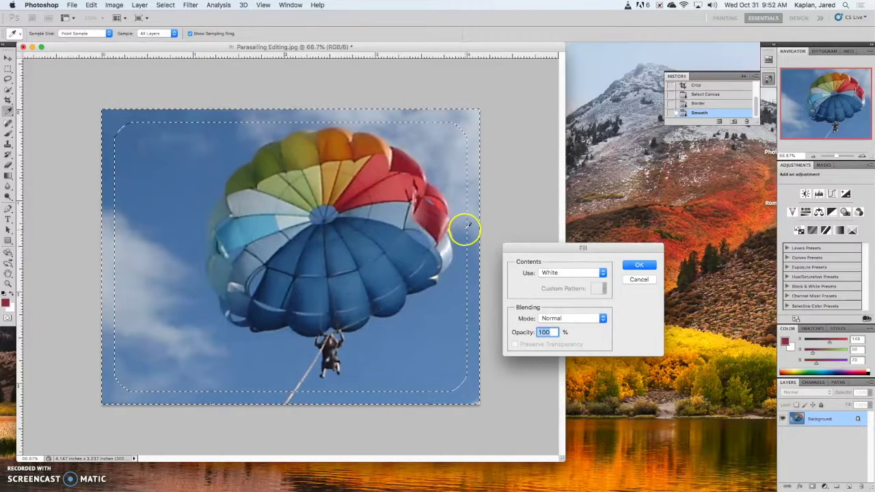
left_click_drag(559, 250, 365, 178)
left_click(355, 201)
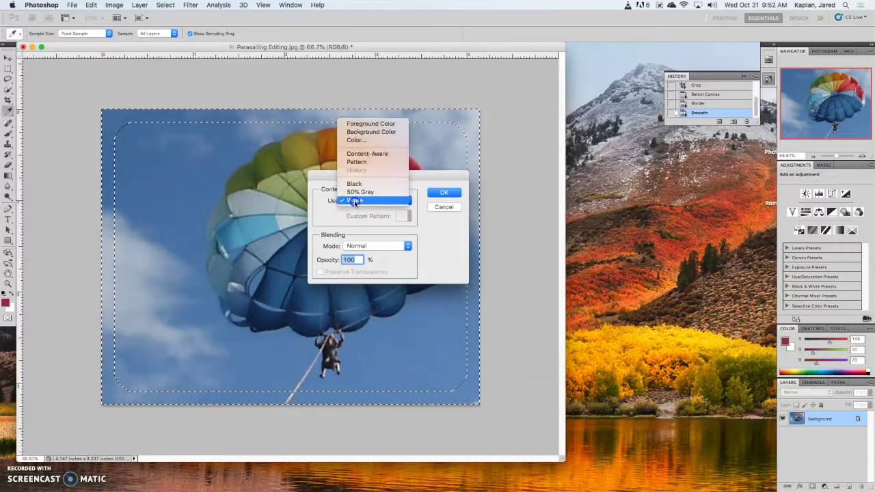
left_click(356, 191)
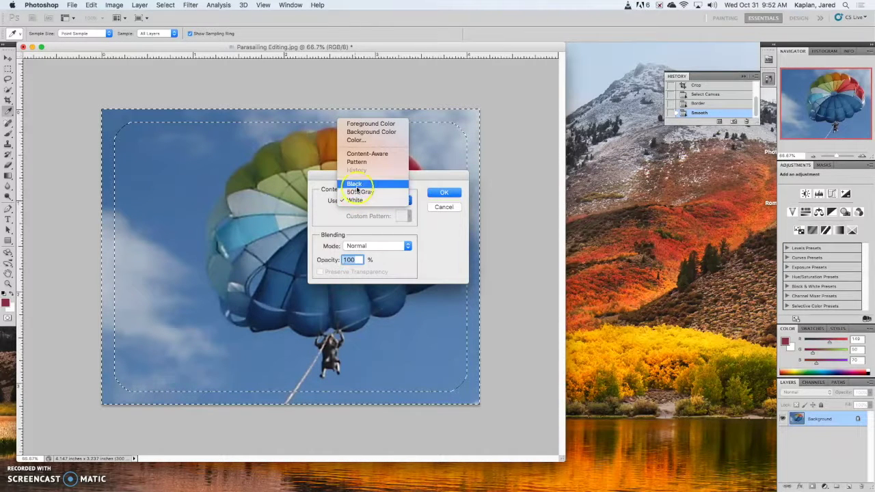
left_click(366, 141)
left_click_drag(366, 144, 367, 201)
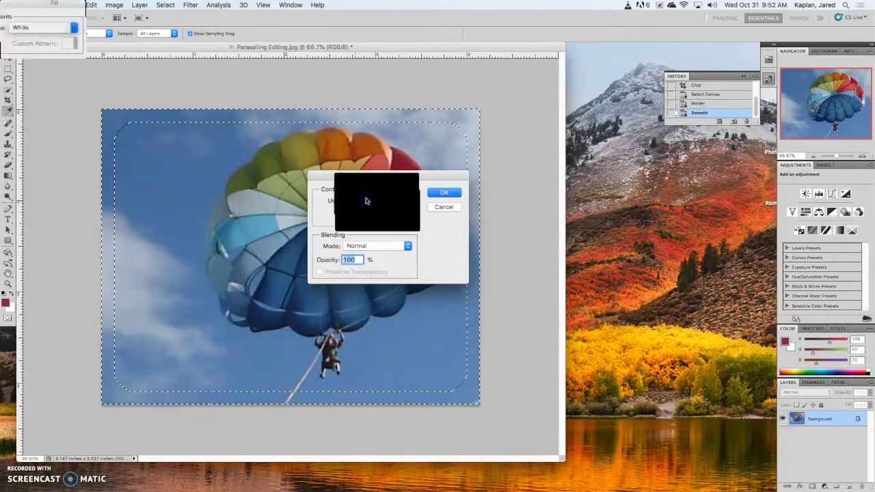
Fill the border selection around the photo using Normal blending mode at 100% opacity.
left_click(372, 246)
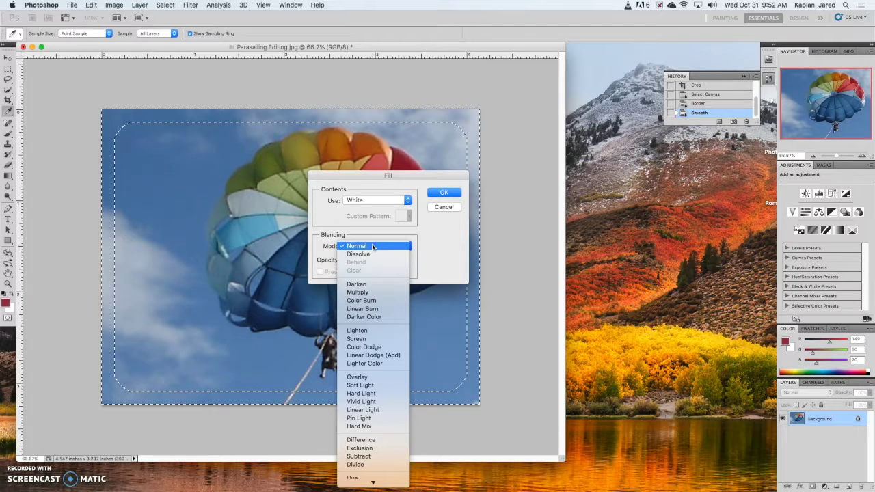
scroll(375, 407, "down", 2)
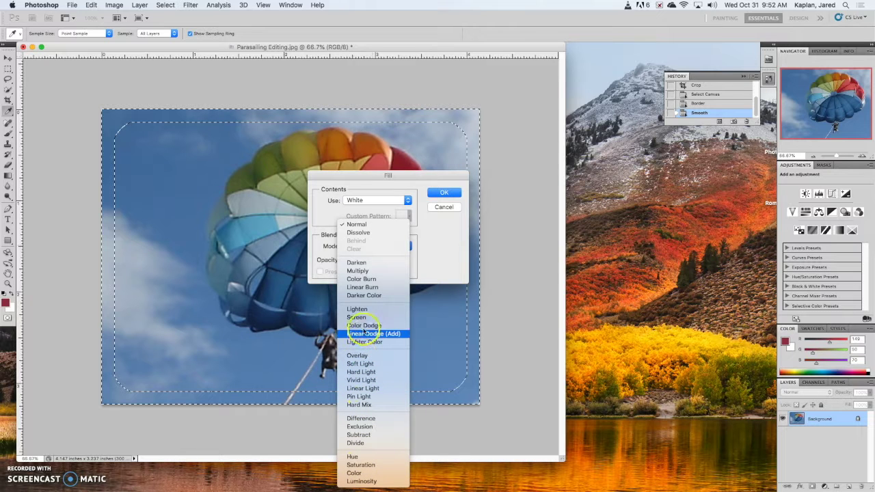
left_click(371, 226)
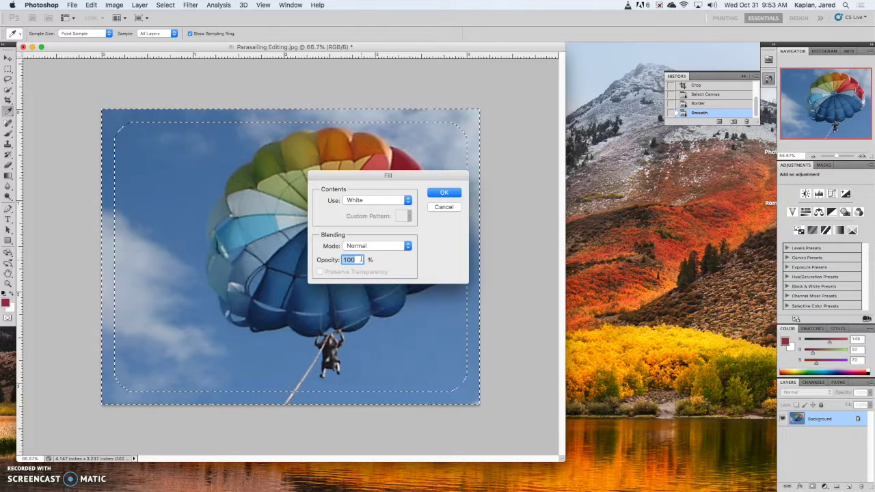
type("1")
key("BackSpace")
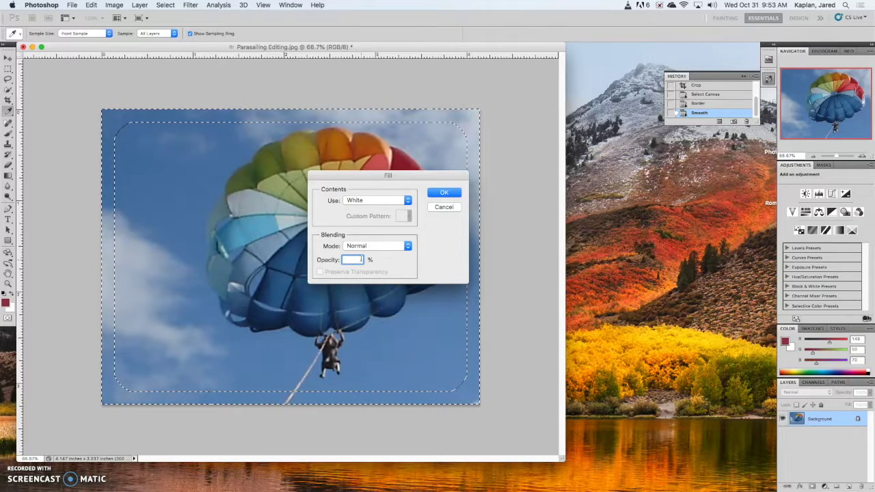
left_click(444, 193)
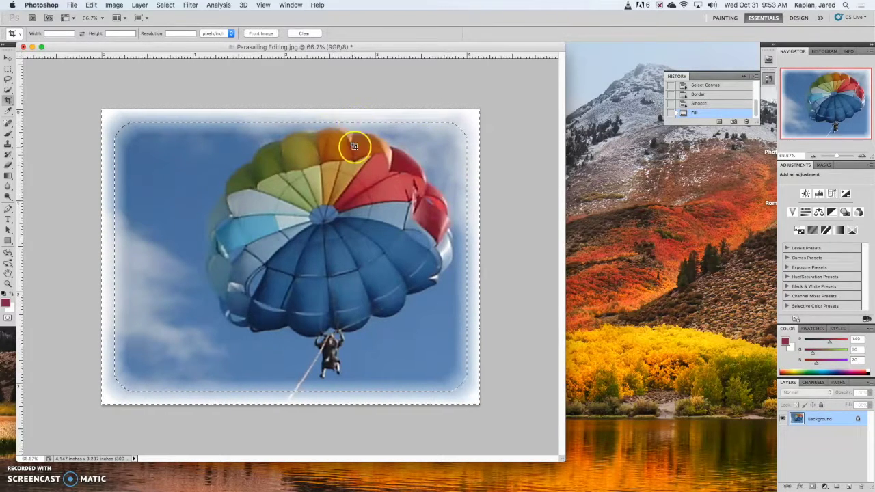
Deselect the white-filled border, undo that deselection, and deselect the border again.
key("super+d")
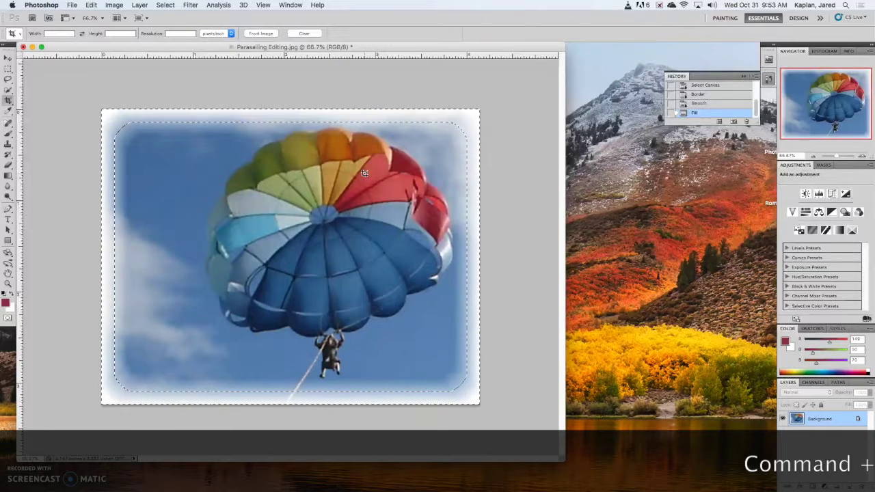
key("super+z")
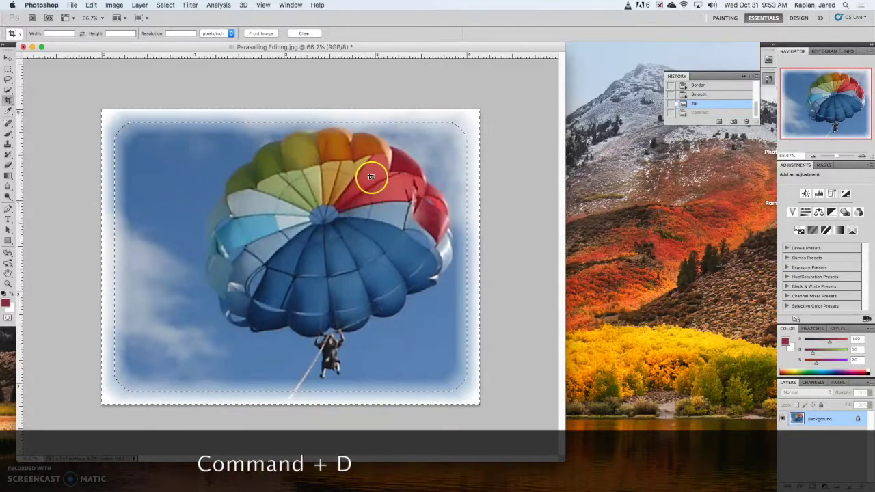
left_click(161, 5)
left_click(171, 25)
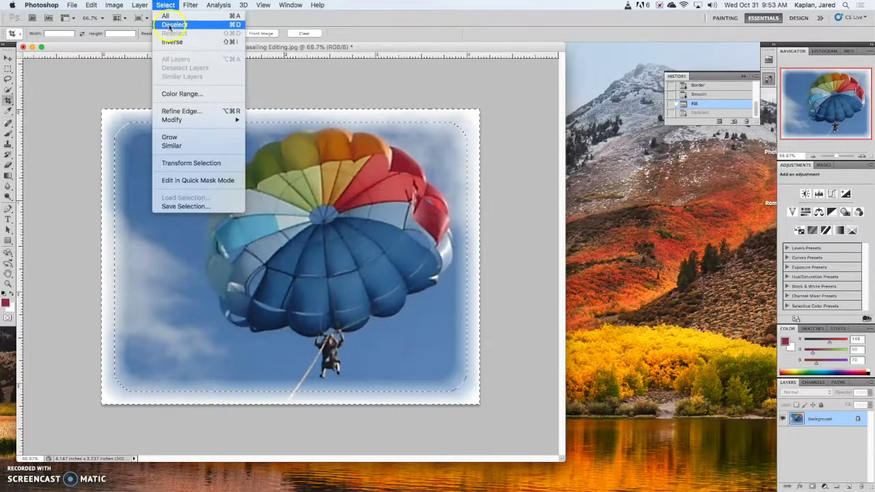